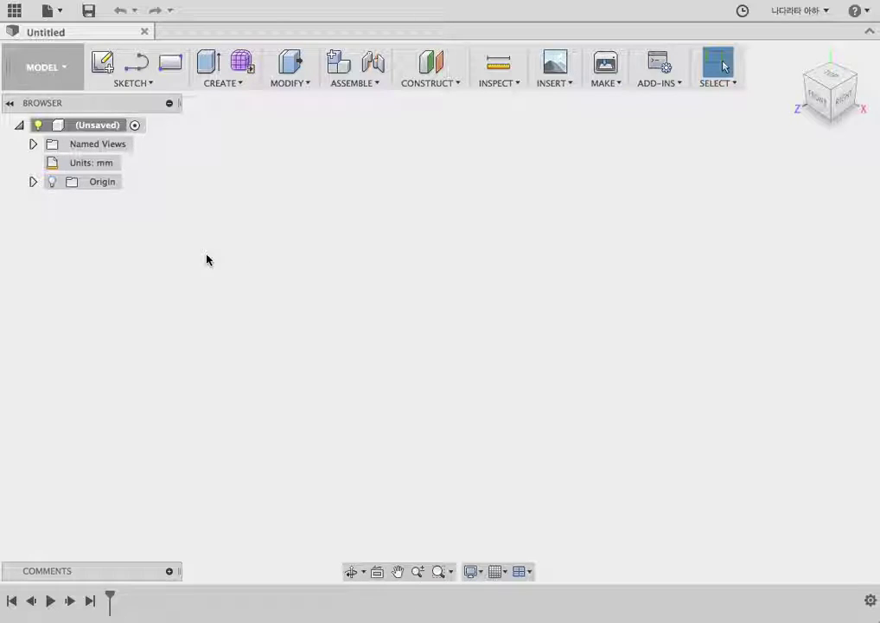
Open the Create features list in the empty design and read the Hole tool's description
left_click(228, 83)
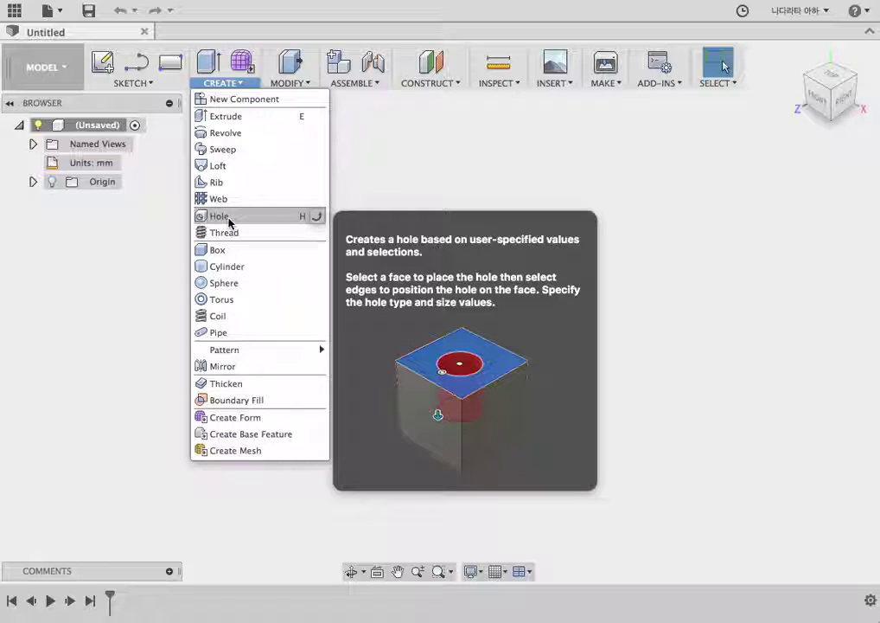
Sketch a 20 mm circumscribed hexagon centred on the origin on the XZ plane, then finish the sketch
left_click(238, 24)
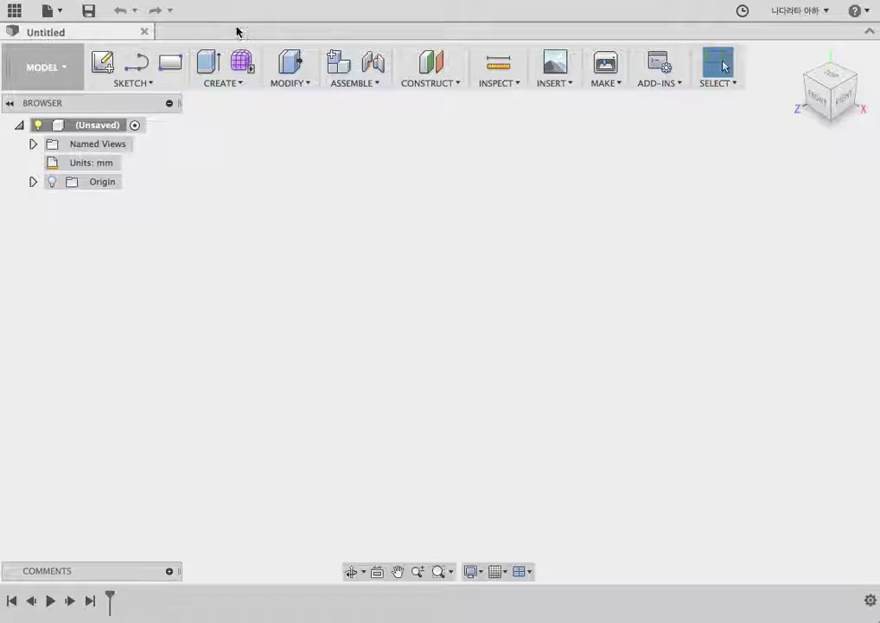
left_click(131, 83)
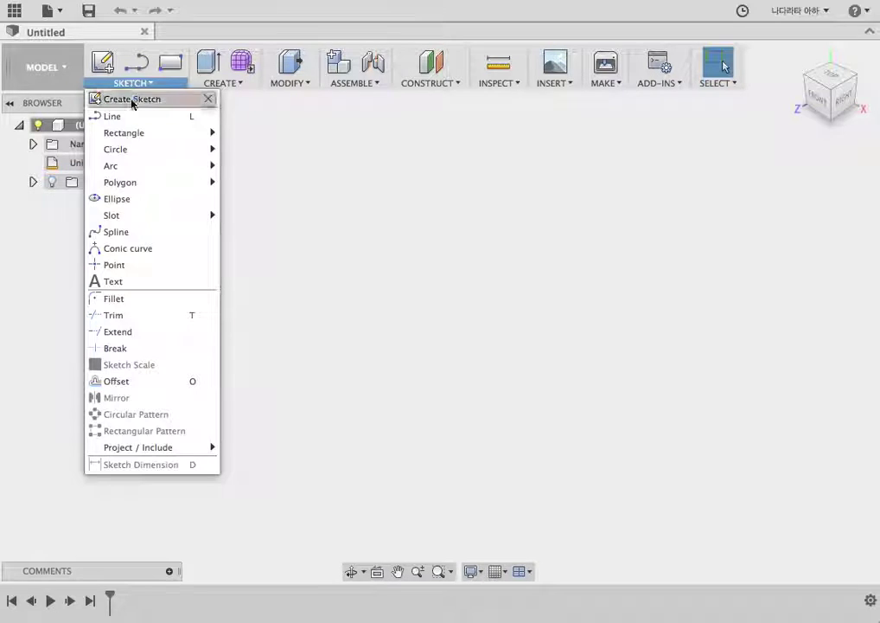
left_click(114, 97)
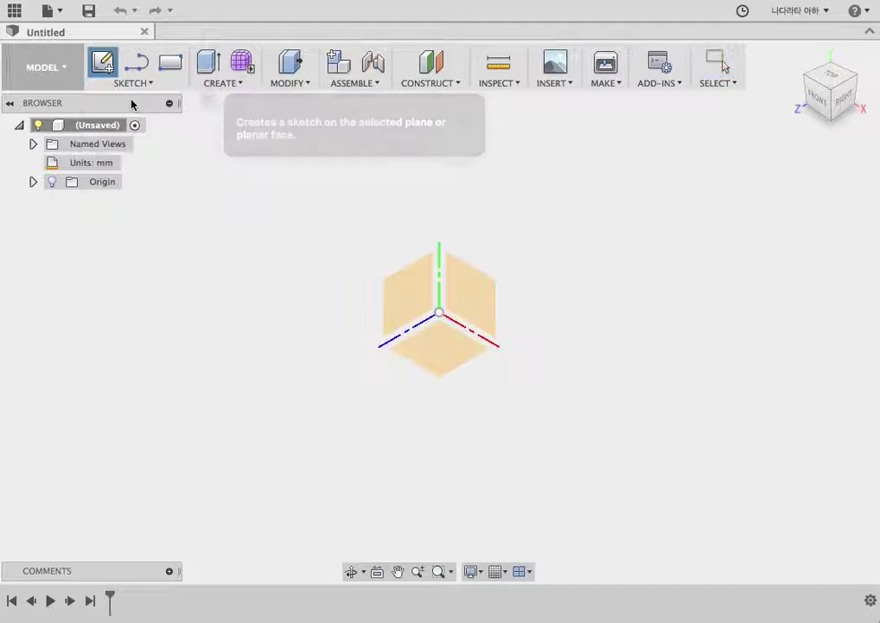
left_click(448, 347)
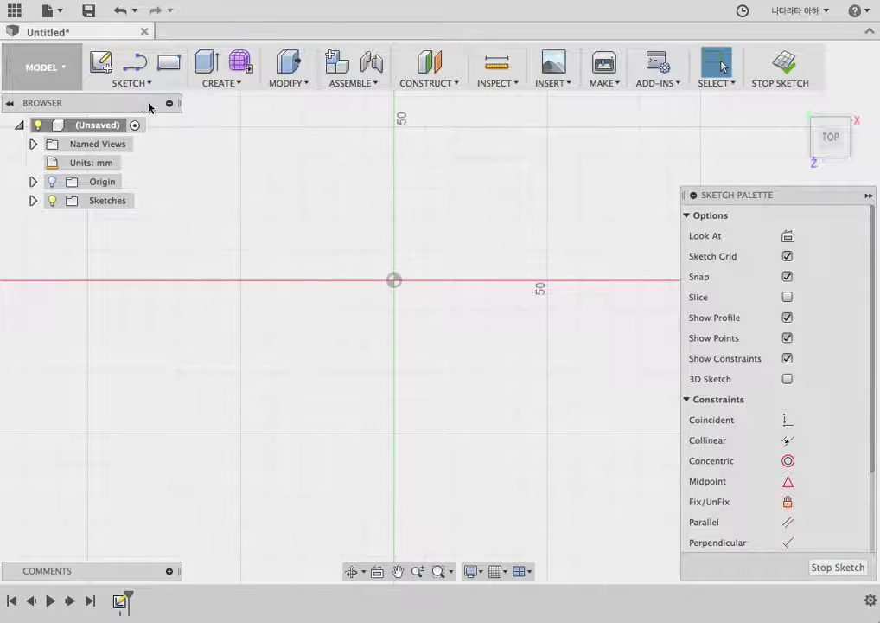
left_click(134, 82)
mouse_move(118, 182)
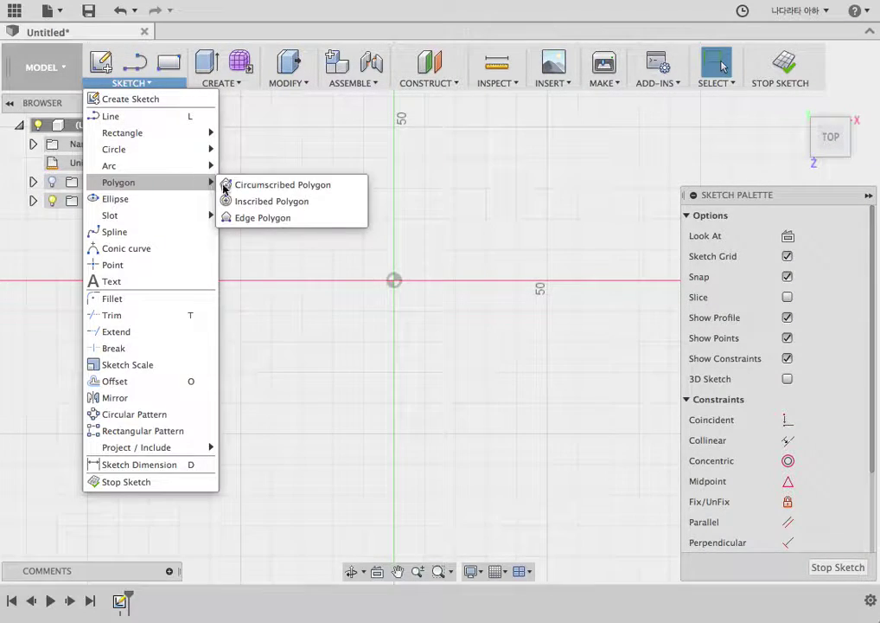
left_click(224, 186)
left_click(395, 282)
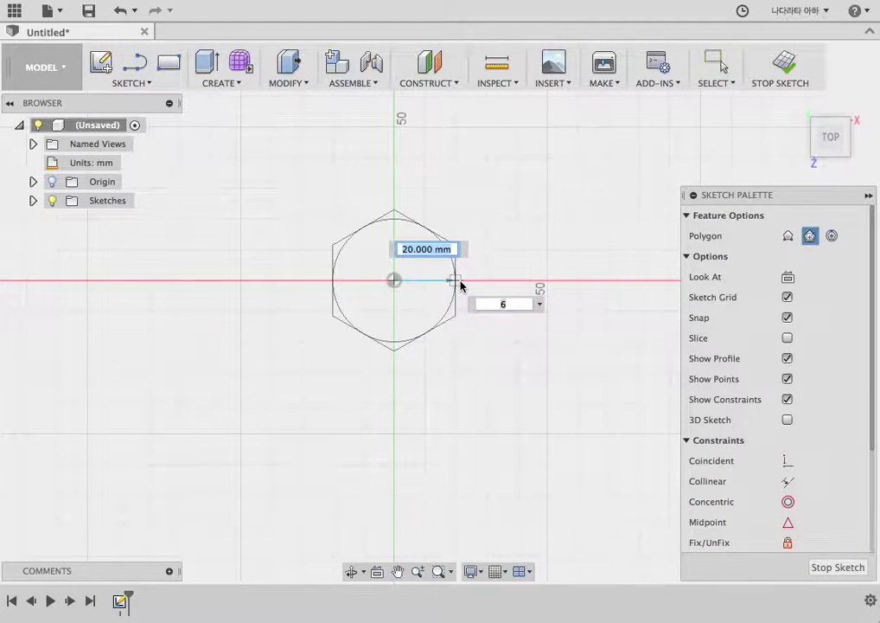
left_click(459, 285)
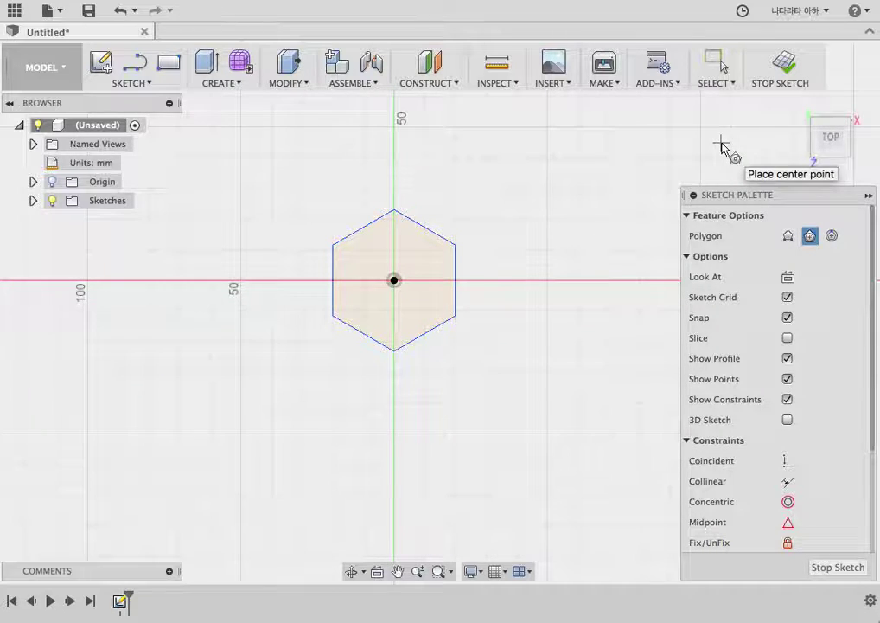
left_click(784, 62)
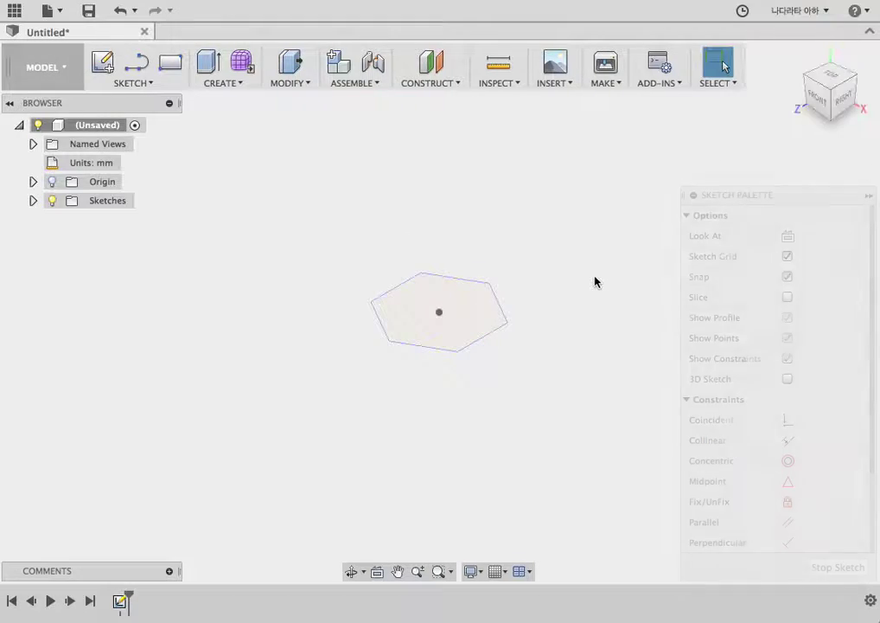
Extrude the hexagon profile 20 mm into a solid prism and orbit to inspect it
left_click(210, 64)
left_click(438, 304)
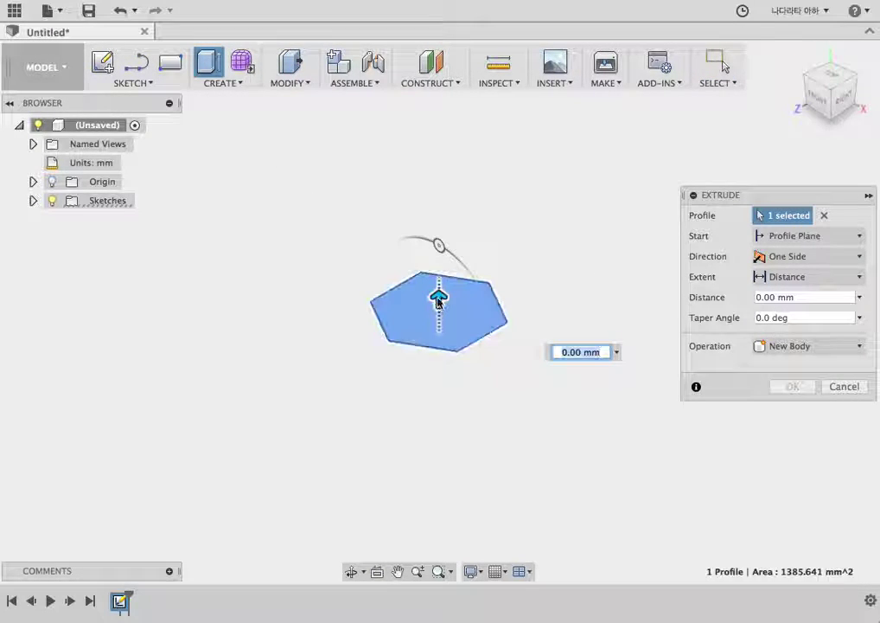
left_click_drag(438, 298, 439, 249)
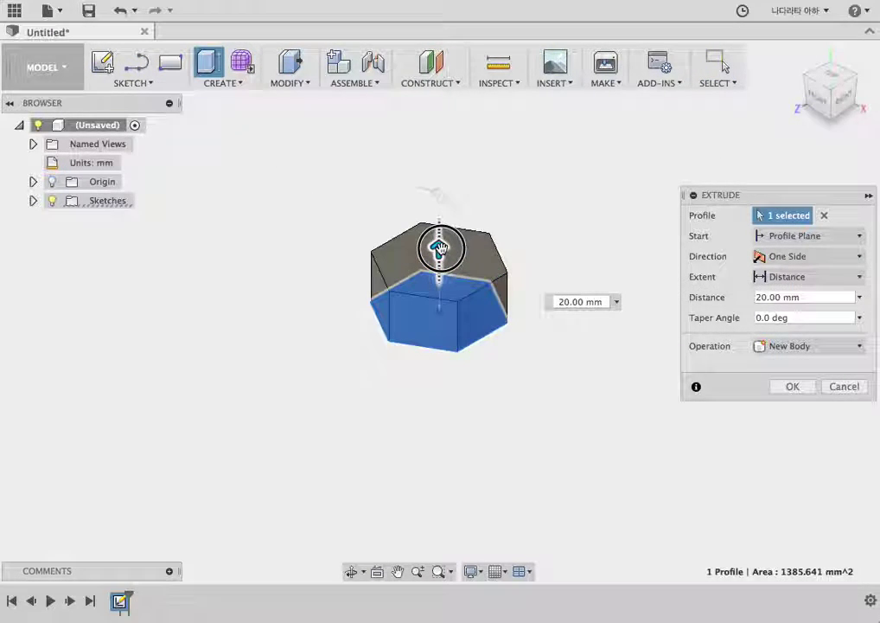
left_click(794, 387)
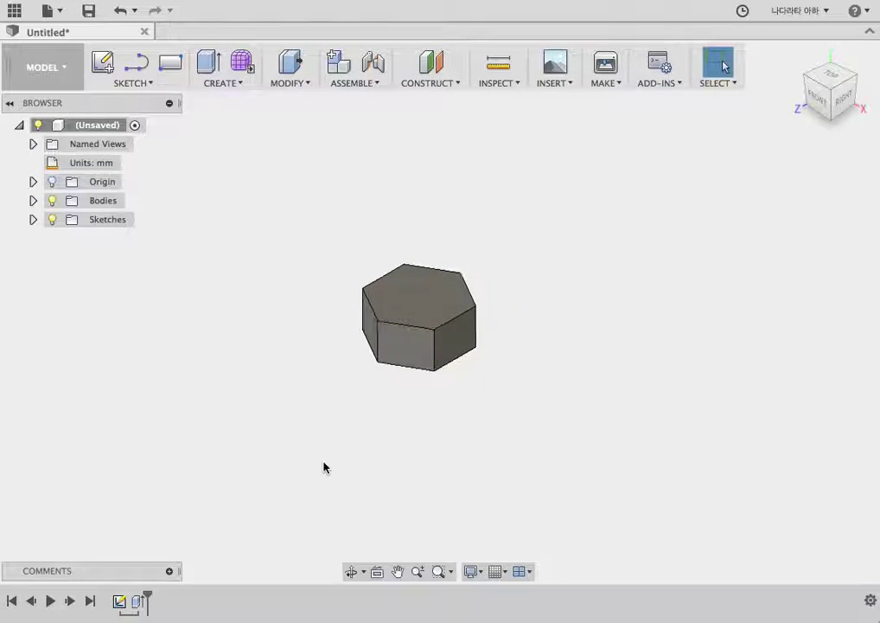
scroll(413, 337, "up", 3)
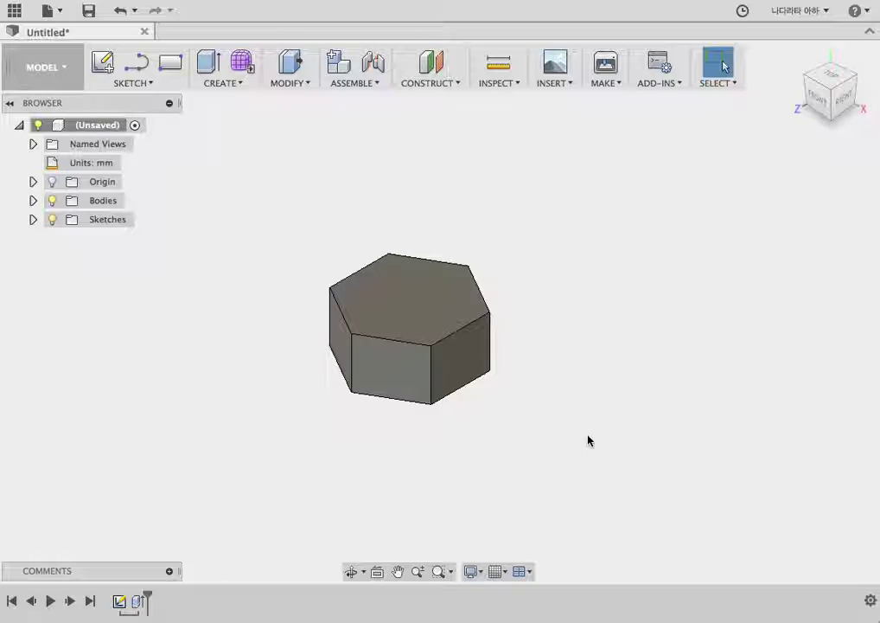
mouse_move(562, 435)
middle_mouse_down("shift")
mouse_move(565, 444)
mouse_move(543, 437)
middle_mouse_up("shift")
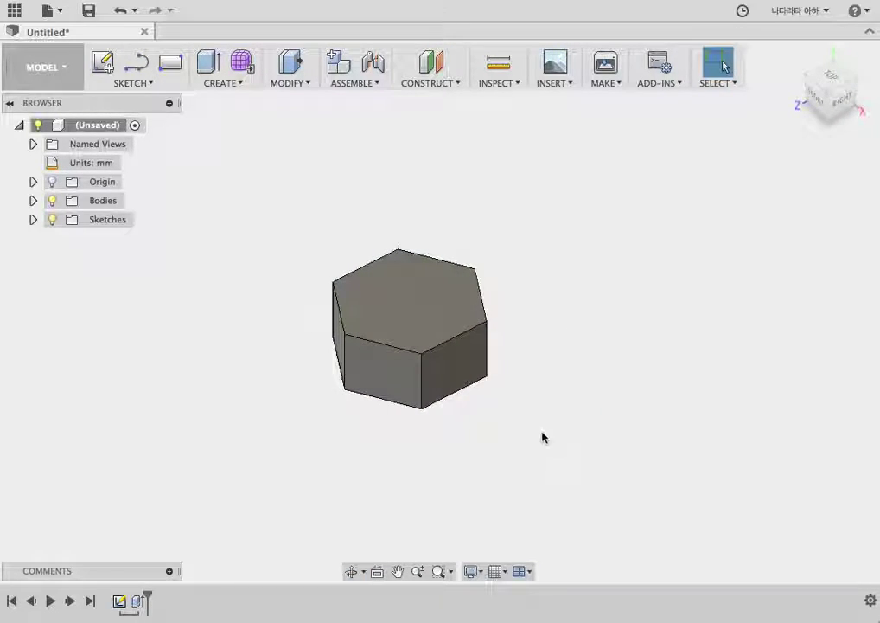
Start a hole on the prism's top face, then cancel it to start over
left_click(228, 83)
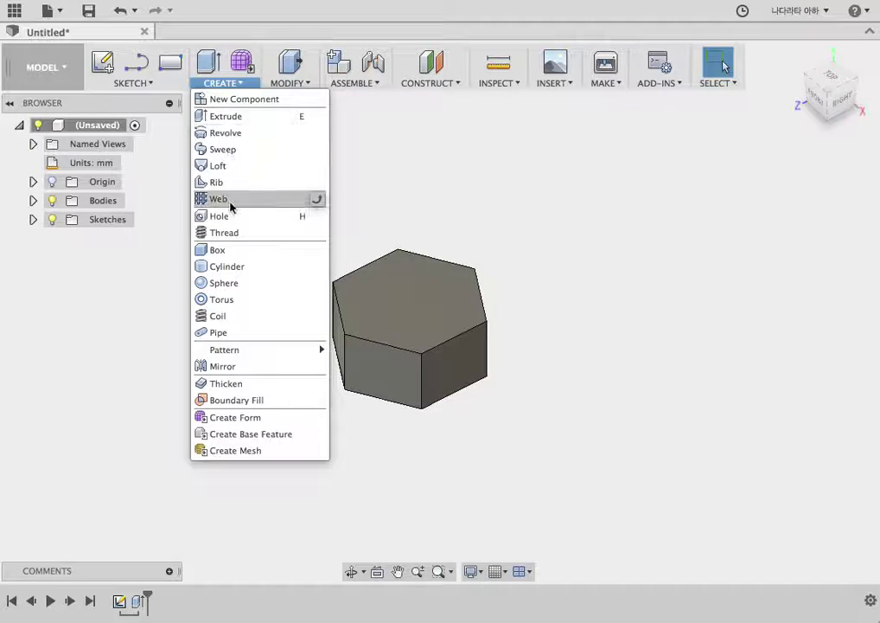
left_click(229, 217)
left_click(397, 251)
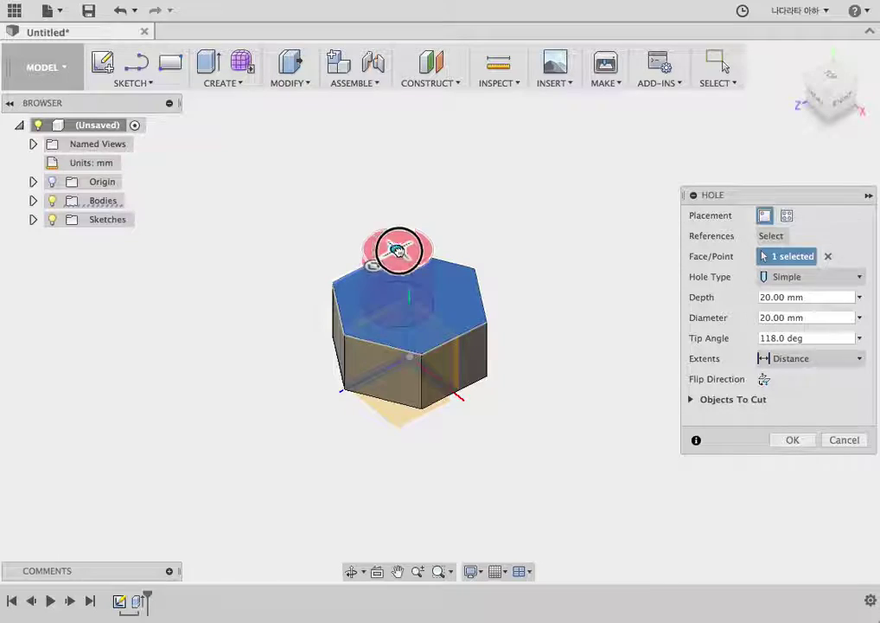
mouse_move(397, 250)
left_mouse_down()
mouse_move(426, 303)
mouse_move(390, 299)
left_mouse_up()
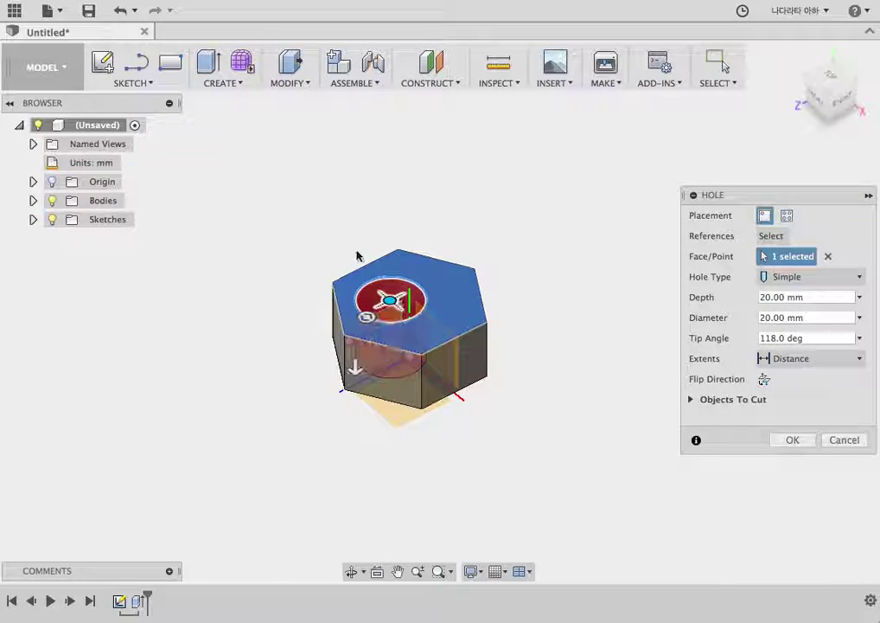
left_click(847, 442)
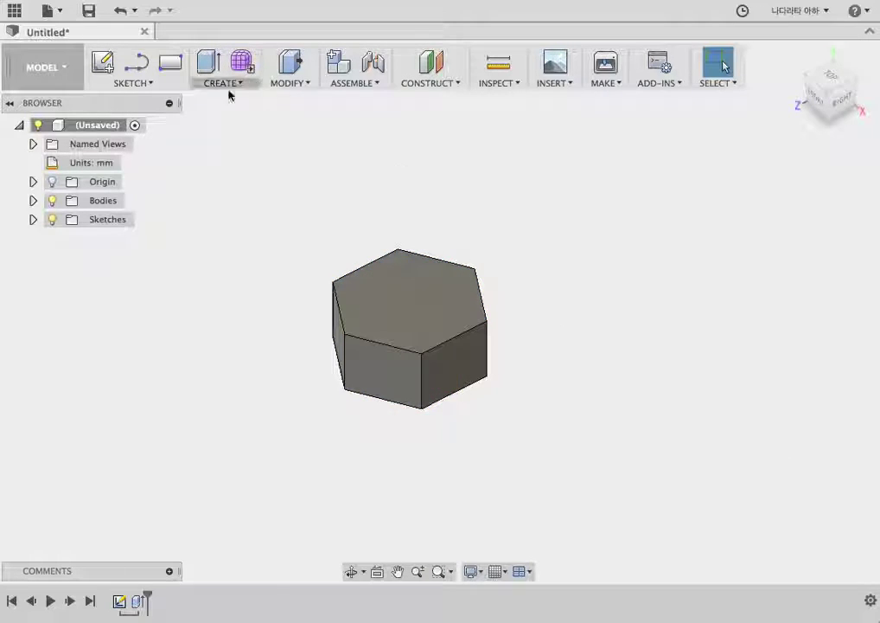
Place a new 20 mm hole on the top face and centre it on the face
left_click(218, 85)
left_click(227, 216)
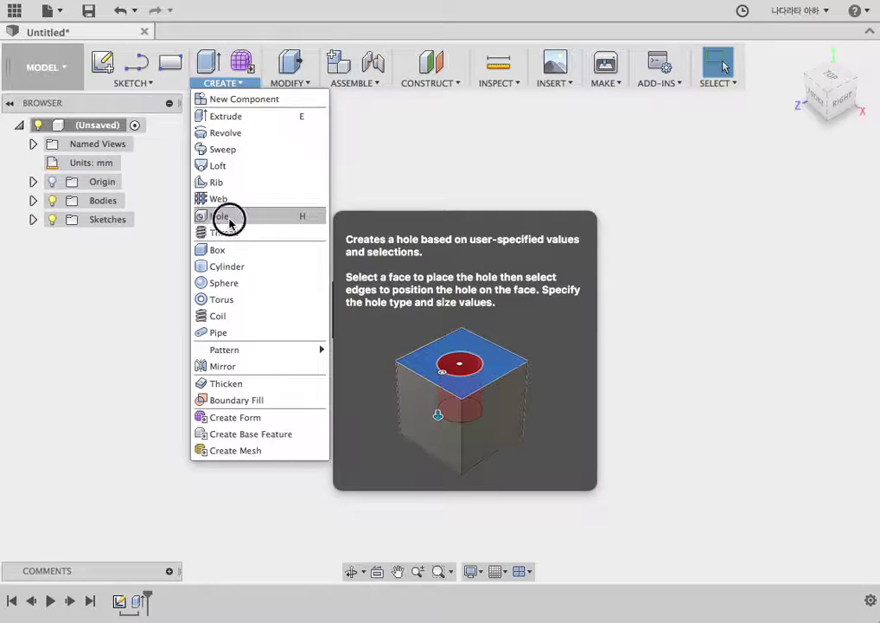
left_click(428, 294)
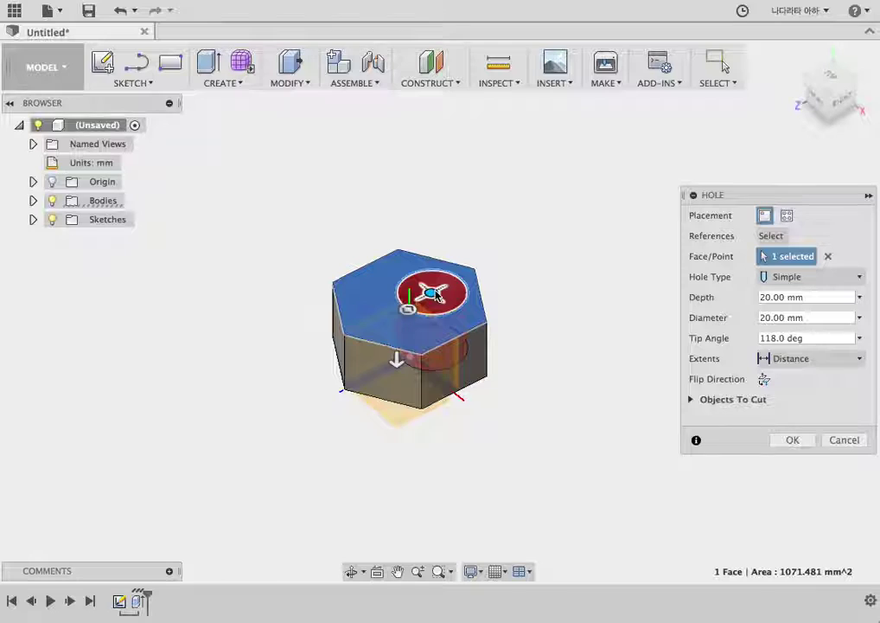
left_click_drag(421, 298, 417, 320)
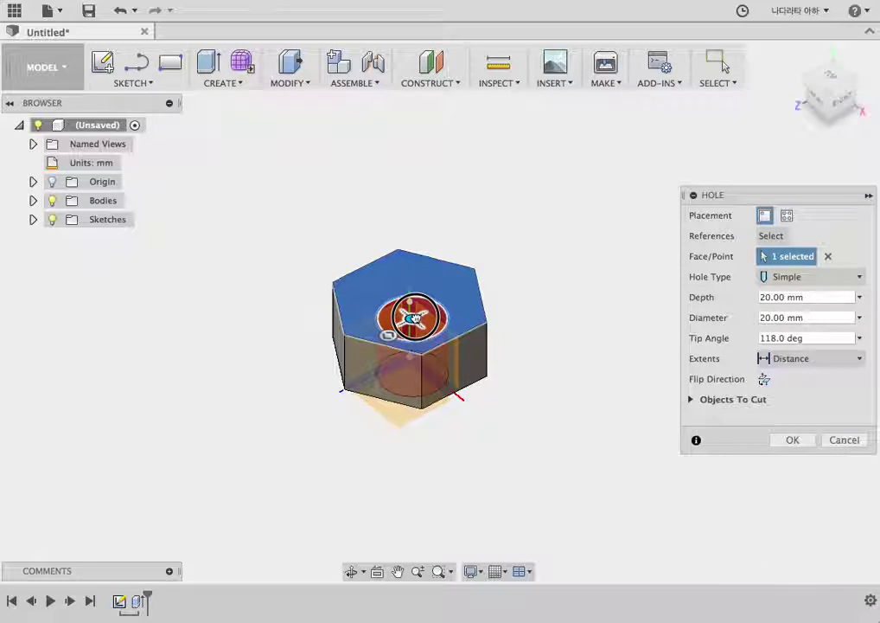
left_click_drag(413, 317, 416, 310)
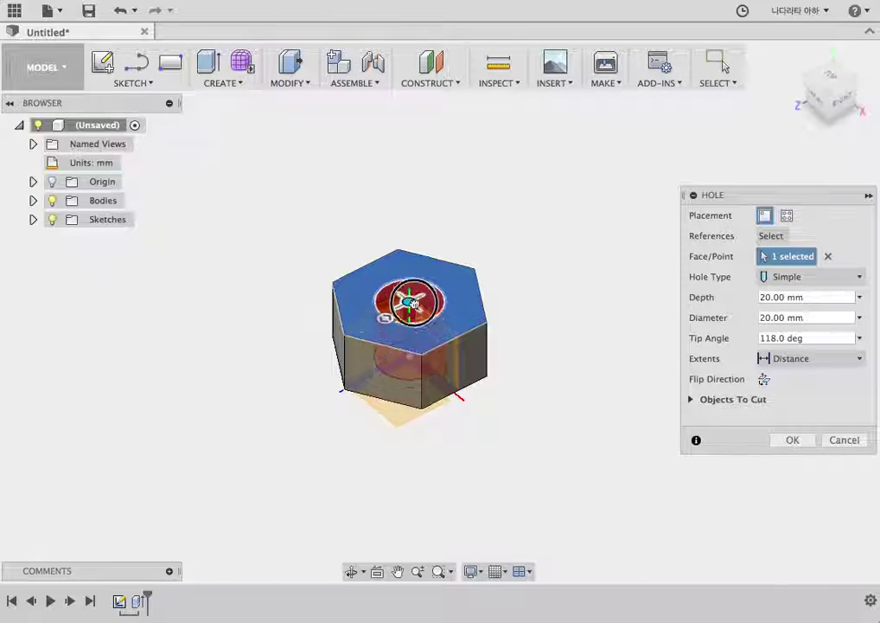
mouse_move(414, 303)
left_mouse_down()
mouse_move(410, 315)
mouse_move(411, 303)
left_mouse_up()
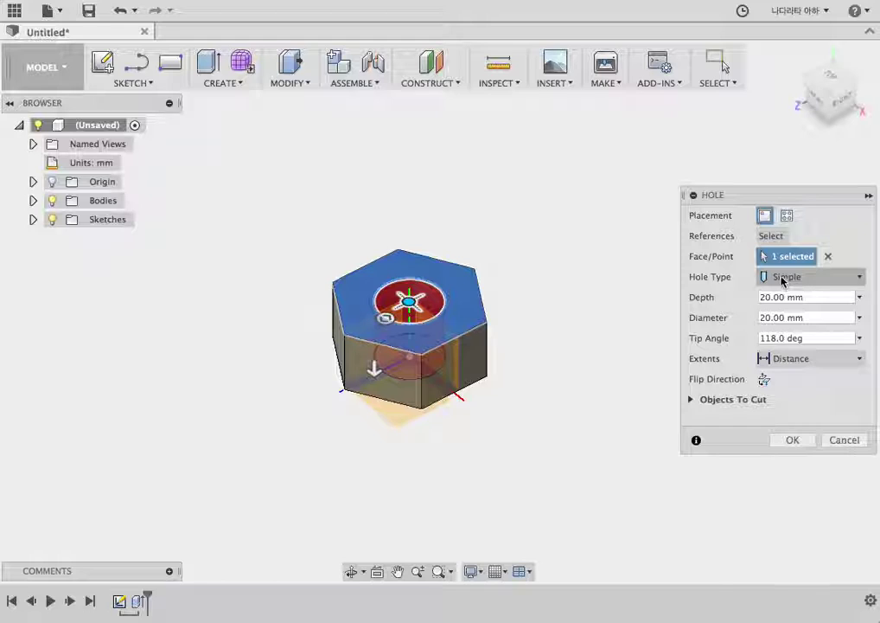
View the prism from the front and try the Countersink and Counterbore hole types
left_click(818, 105)
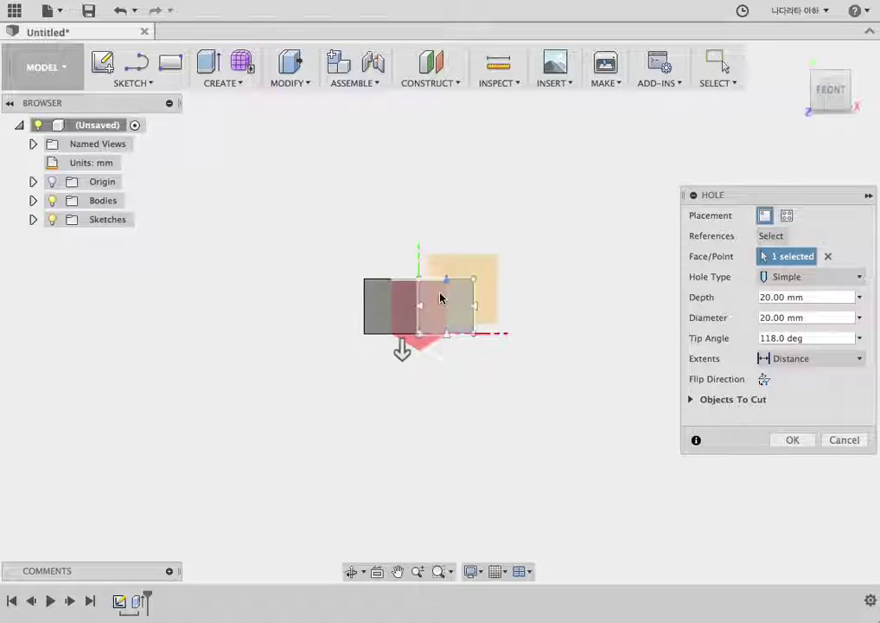
scroll(442, 300, "up", 5)
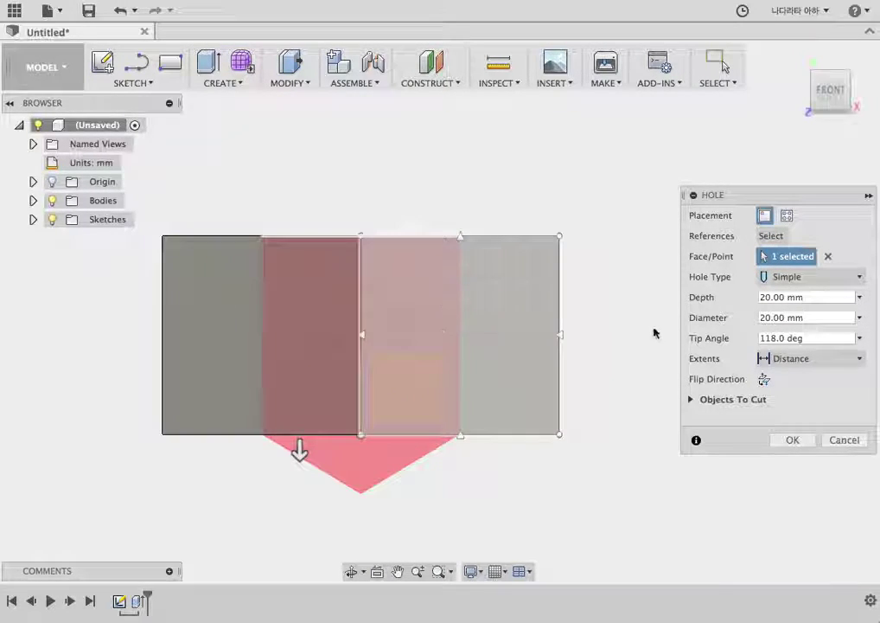
left_click(789, 277)
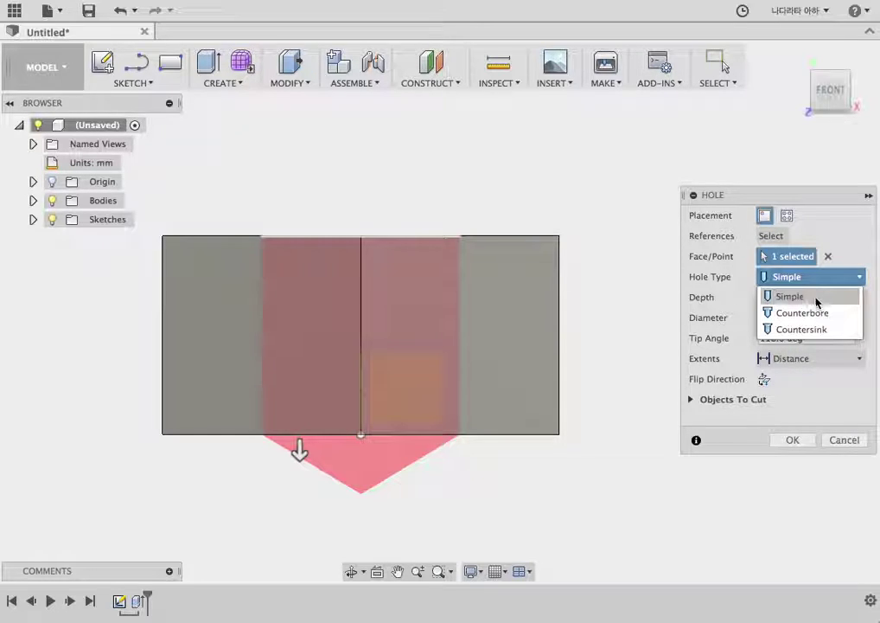
left_click(804, 329)
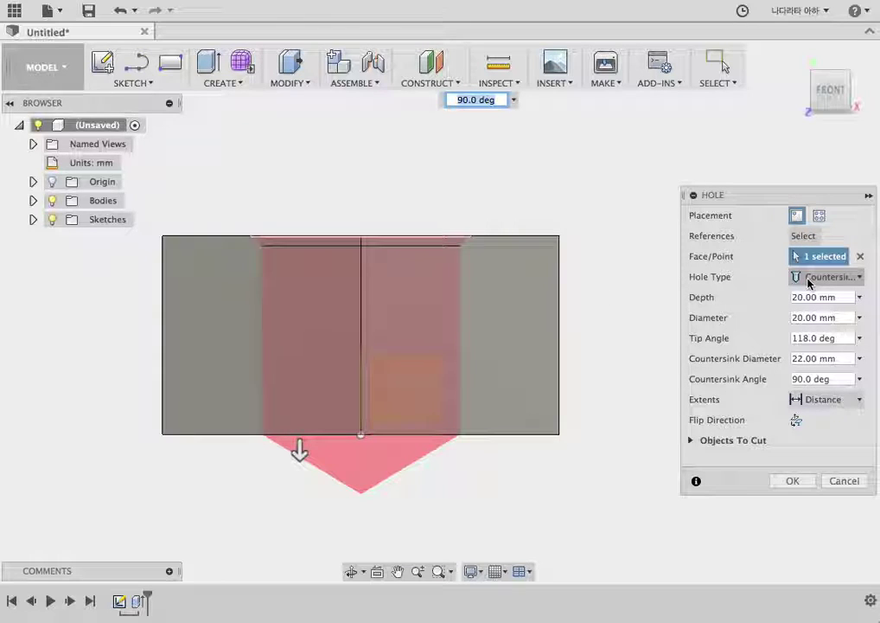
left_click(809, 277)
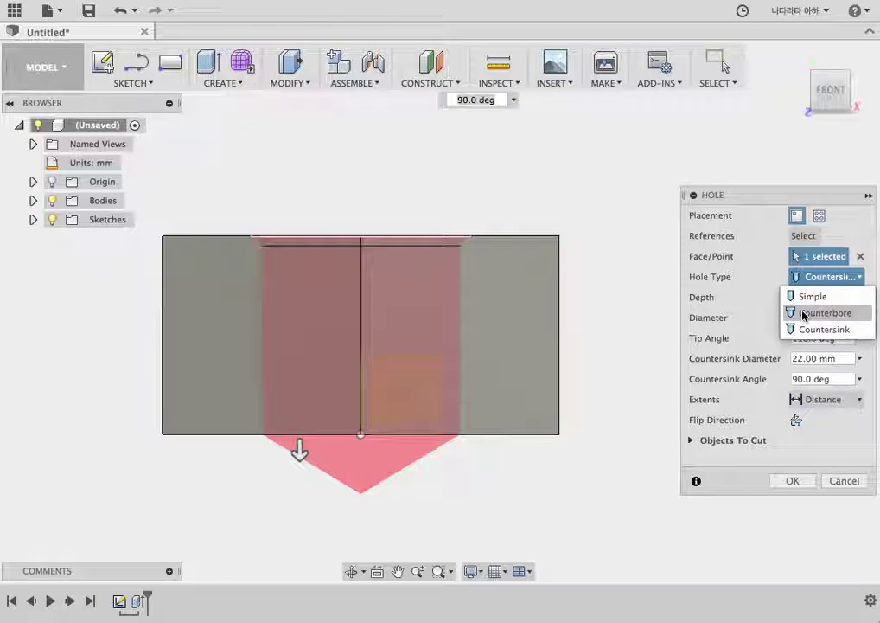
left_click(803, 314)
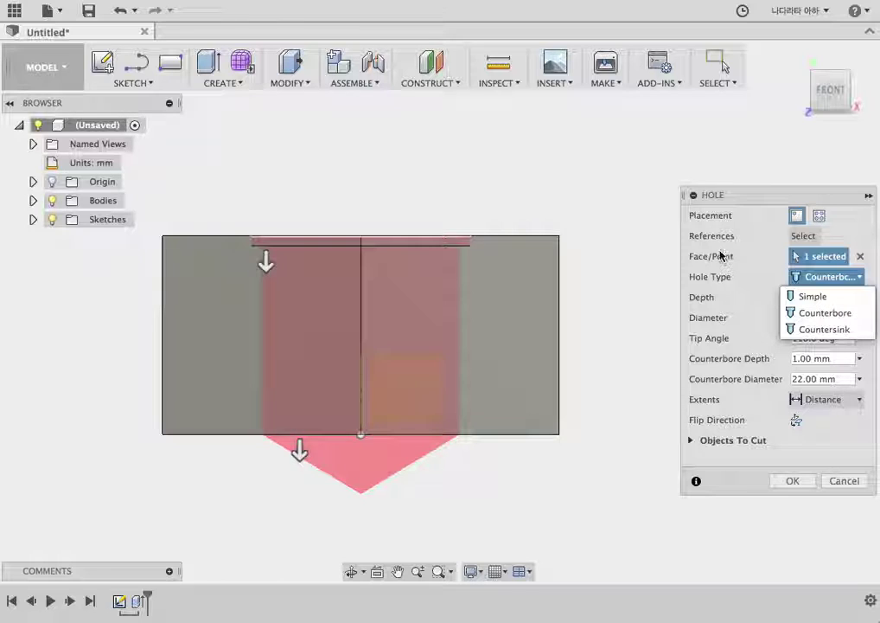
left_click(754, 301)
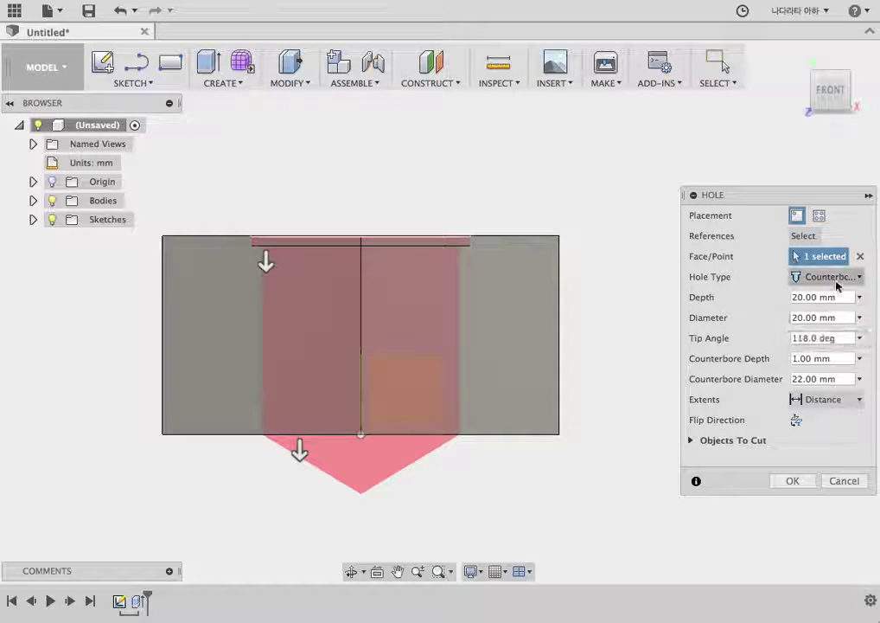
Deepen the counterbore to 3.00 mm, try Countersink, then set the hole type back to Simple
left_click(837, 280)
left_click(829, 313)
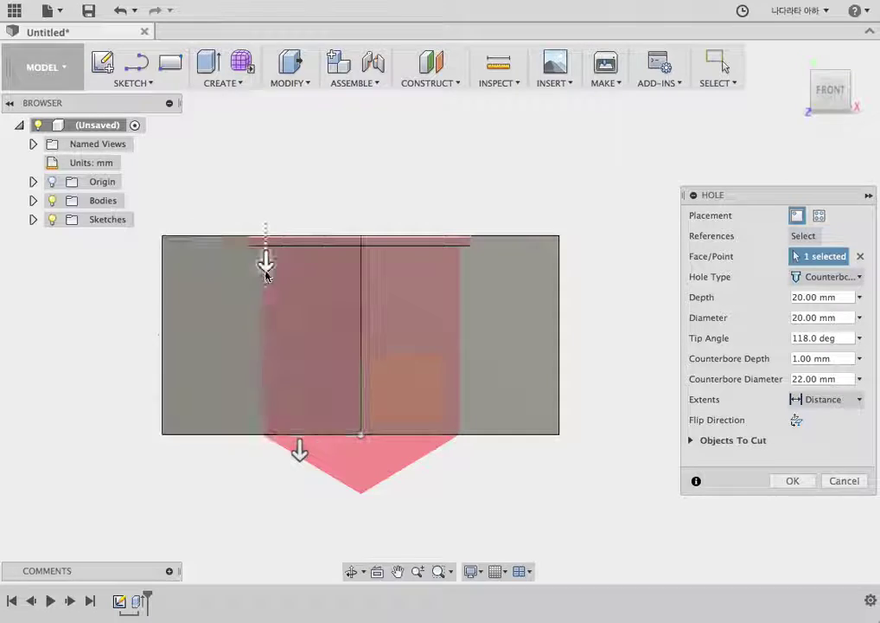
left_click_drag(266, 262, 266, 281)
left_click(852, 278)
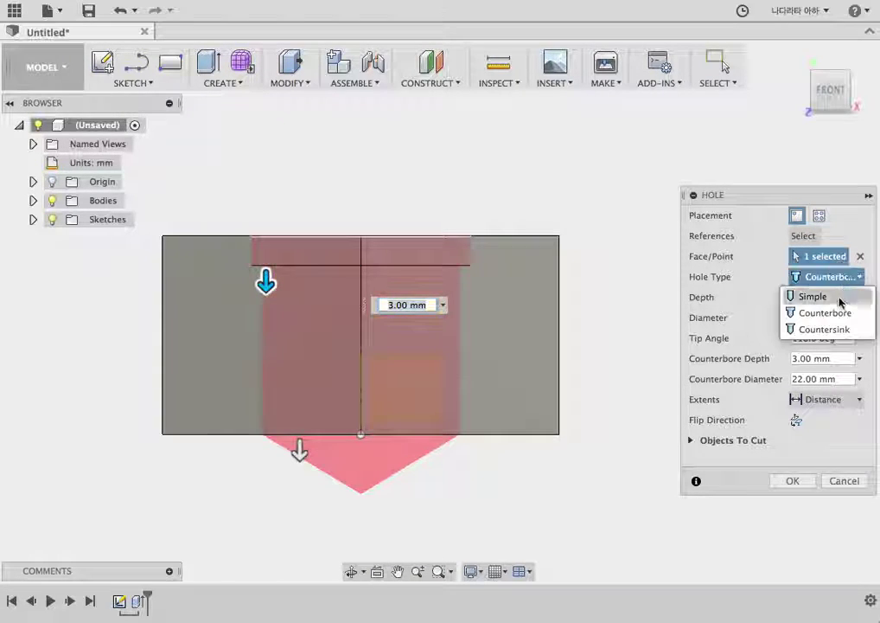
left_click(826, 330)
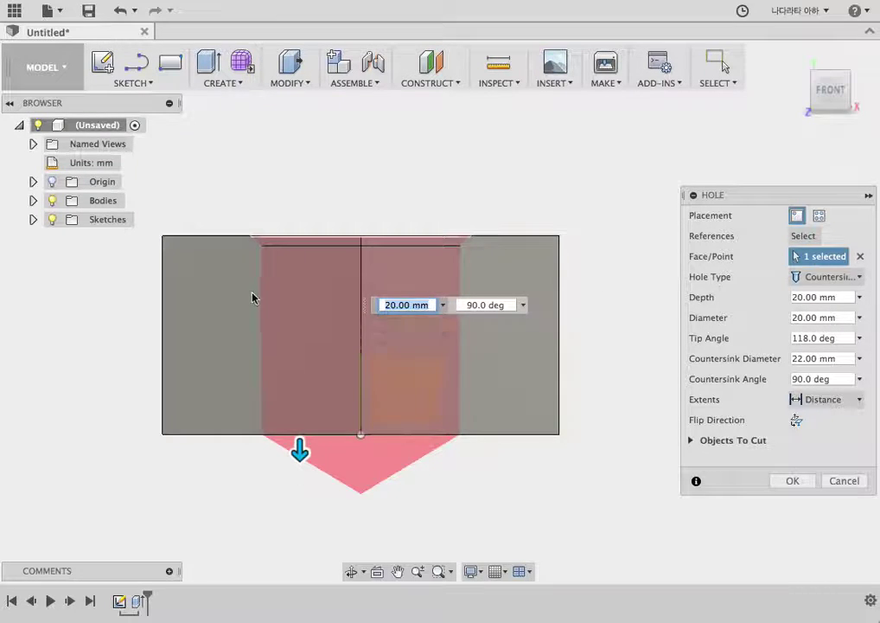
left_click(818, 276)
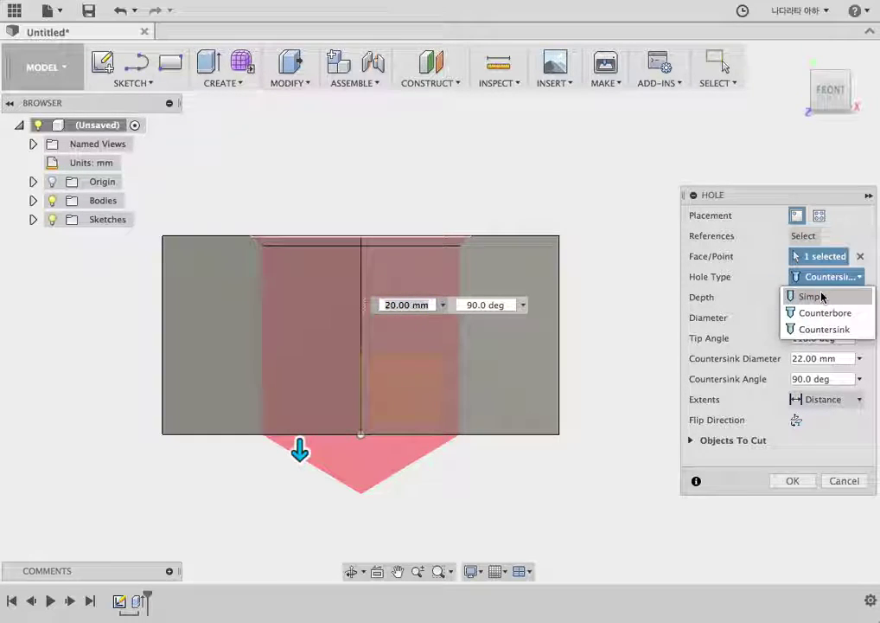
left_click(796, 297)
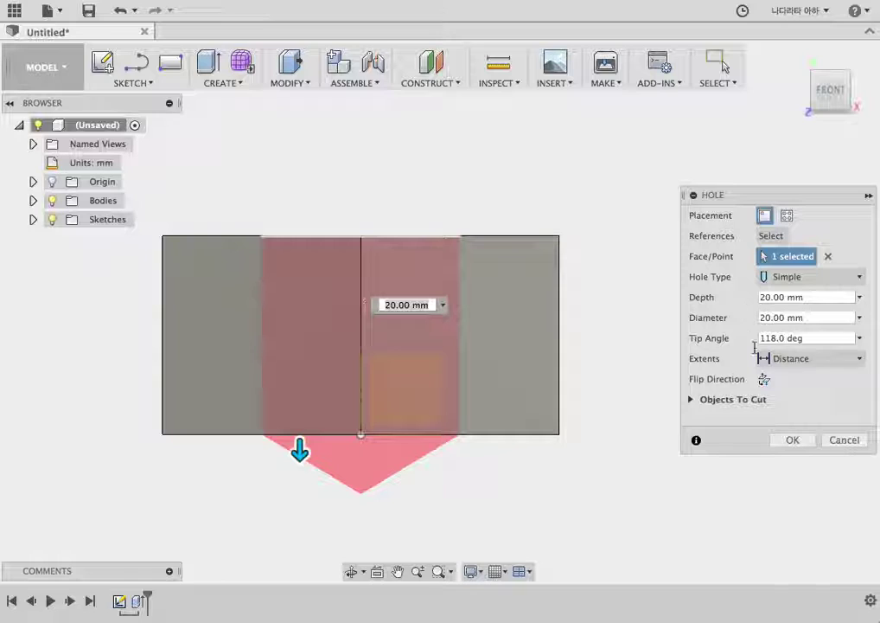
Widen the hole to 26 mm diameter and cut it through the prism's centre
key("F6")
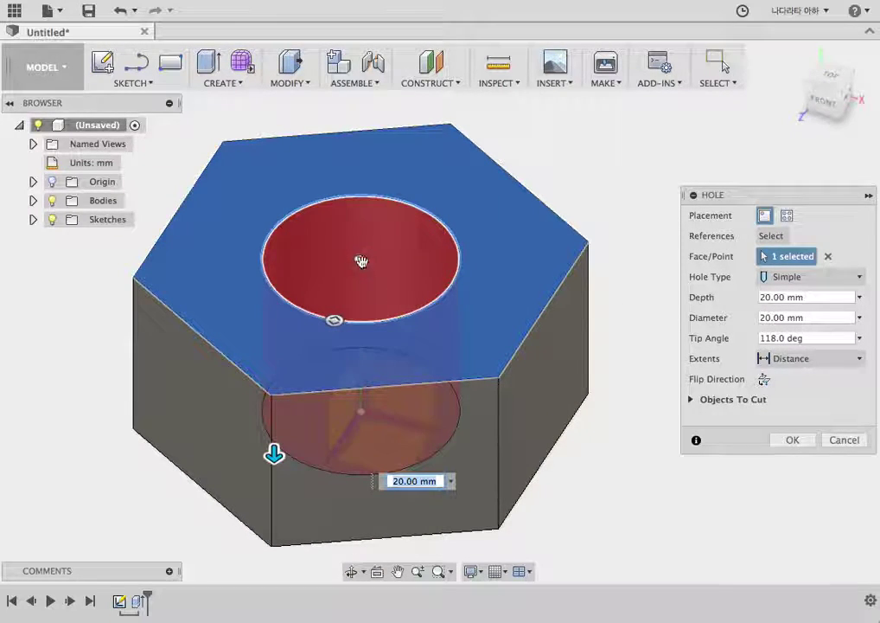
left_click_drag(333, 324, 323, 339)
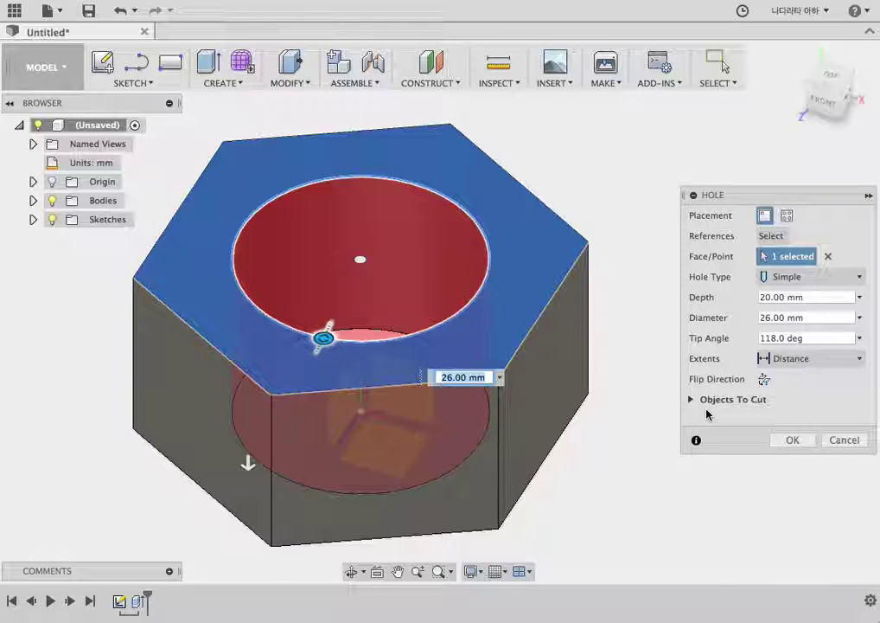
left_click(790, 439)
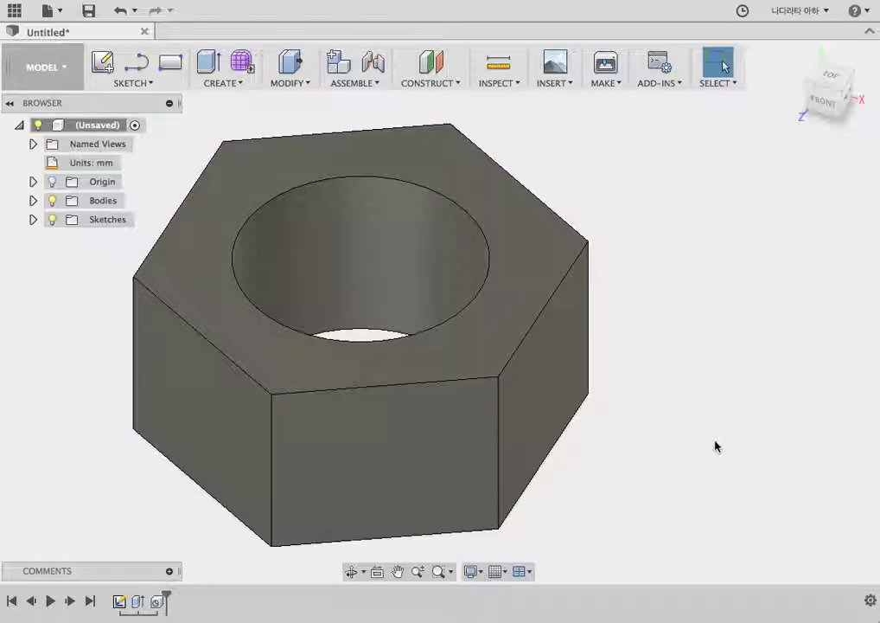
scroll(709, 444, "down", 3)
mouse_move(721, 344)
left_mouse_down()
mouse_move(719, 407)
mouse_move(733, 354)
left_mouse_up()
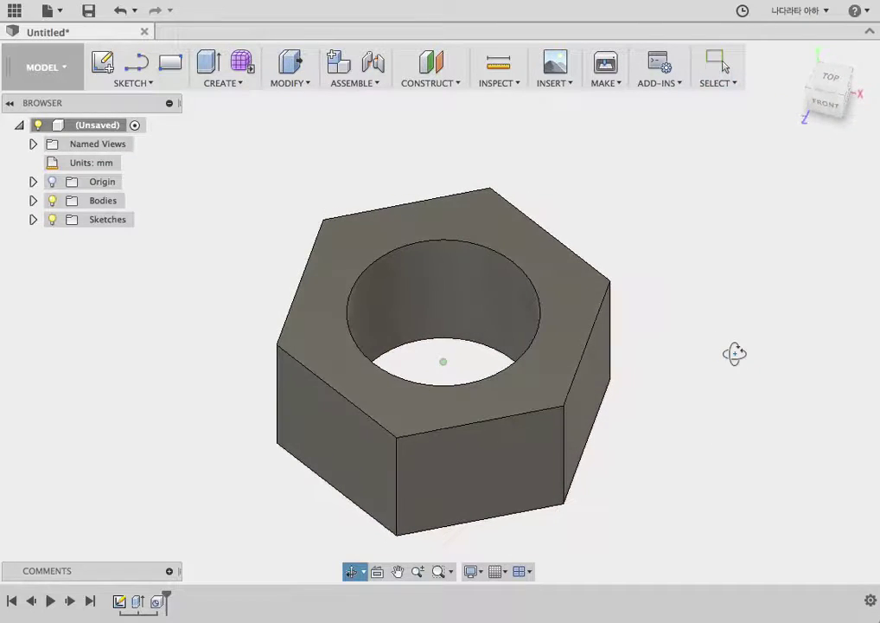
key("Escape")
left_click(235, 89)
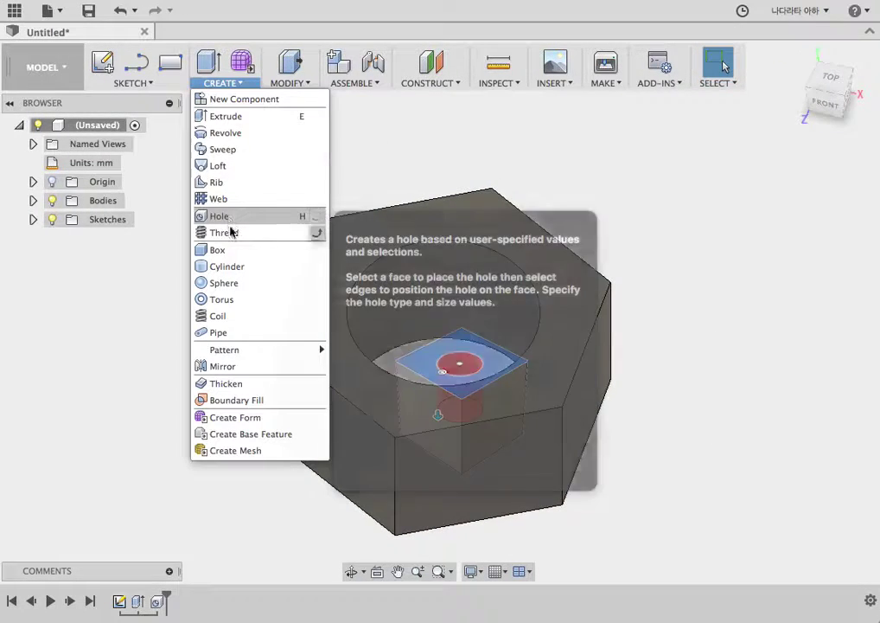
left_click(231, 236)
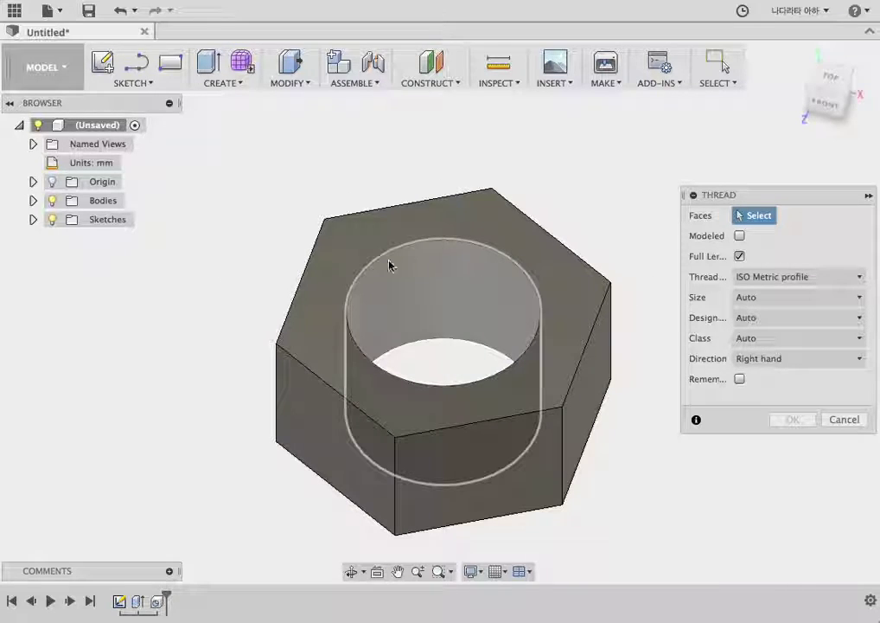
Select the bore's inner face for threading and keep ISO Metric profile as the thread type
left_click(437, 287)
left_click(436, 287)
scroll(266, 285, "down", 3)
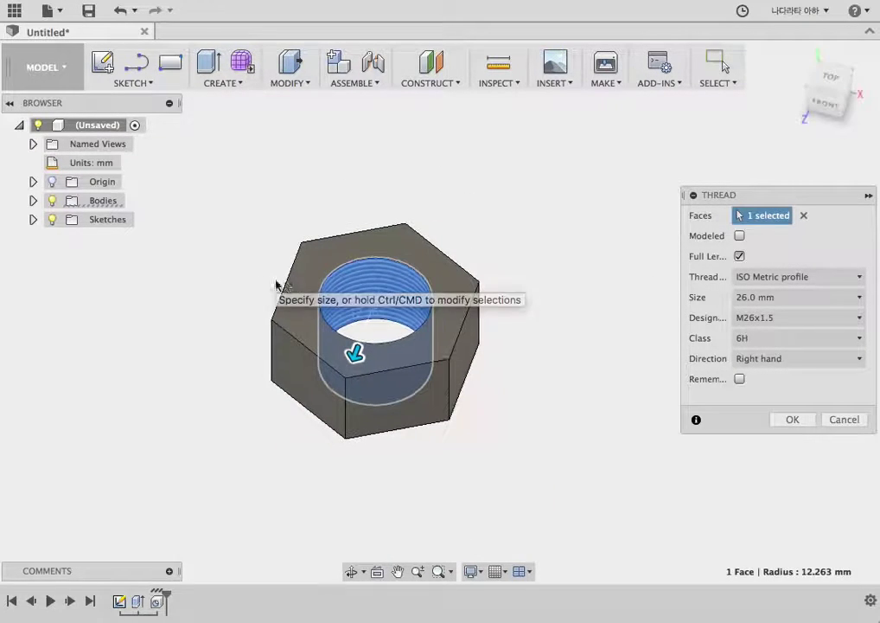
scroll(428, 298, "up", 1)
scroll(428, 298, "up", 2)
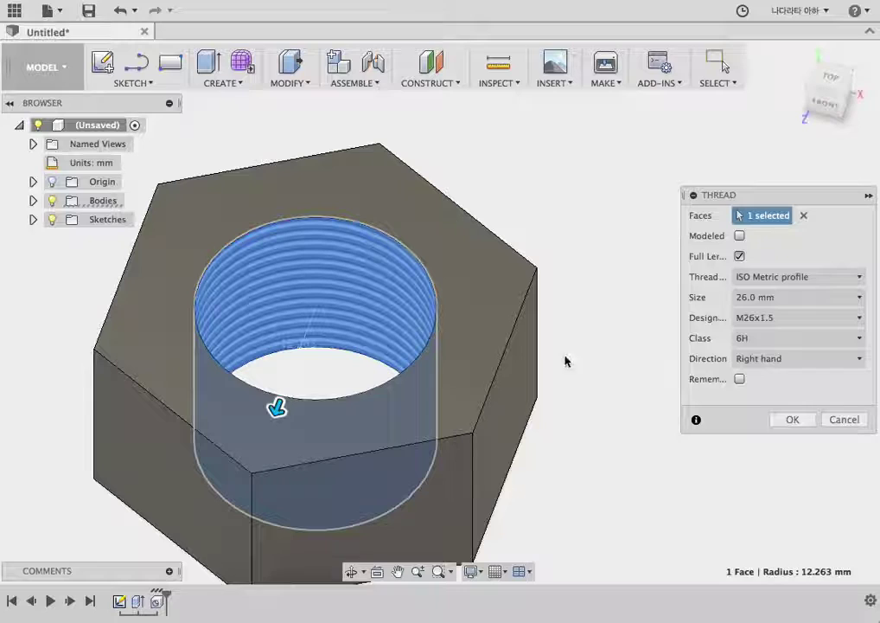
left_click(780, 278)
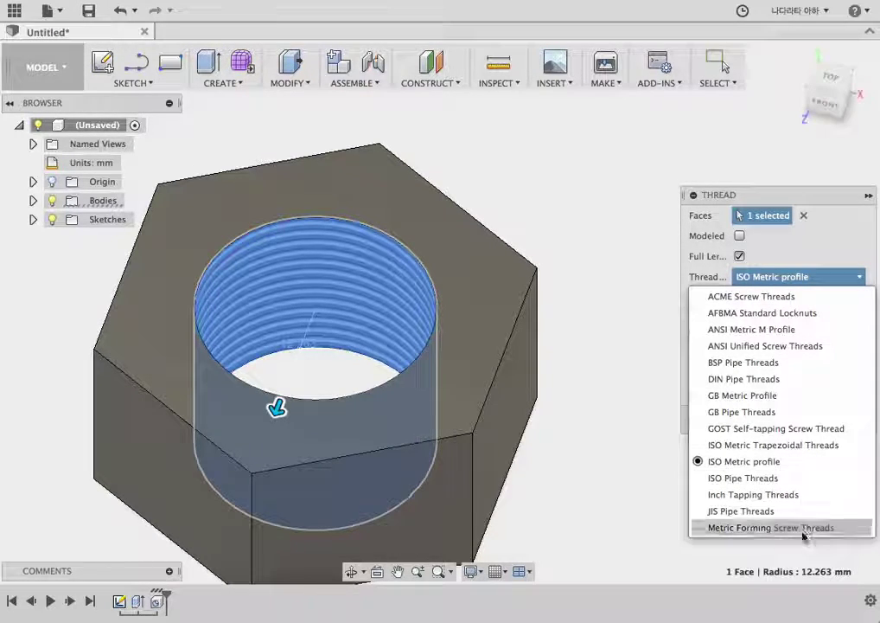
left_click(829, 258)
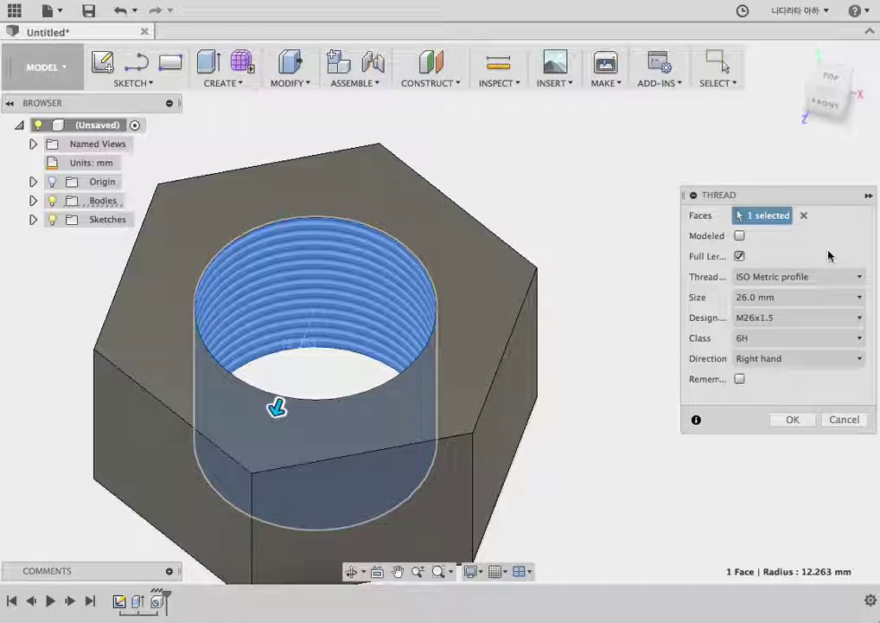
left_click(802, 277)
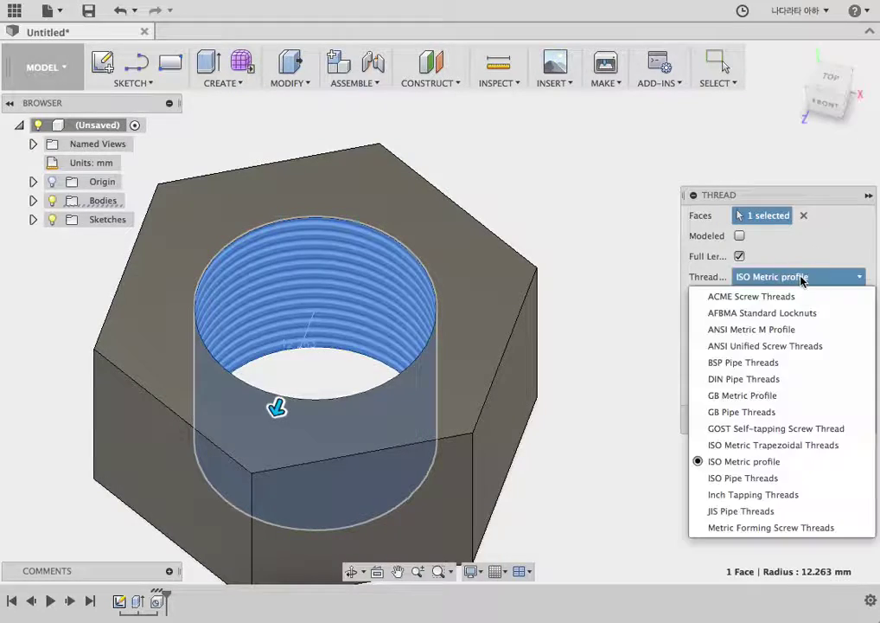
left_click(806, 244)
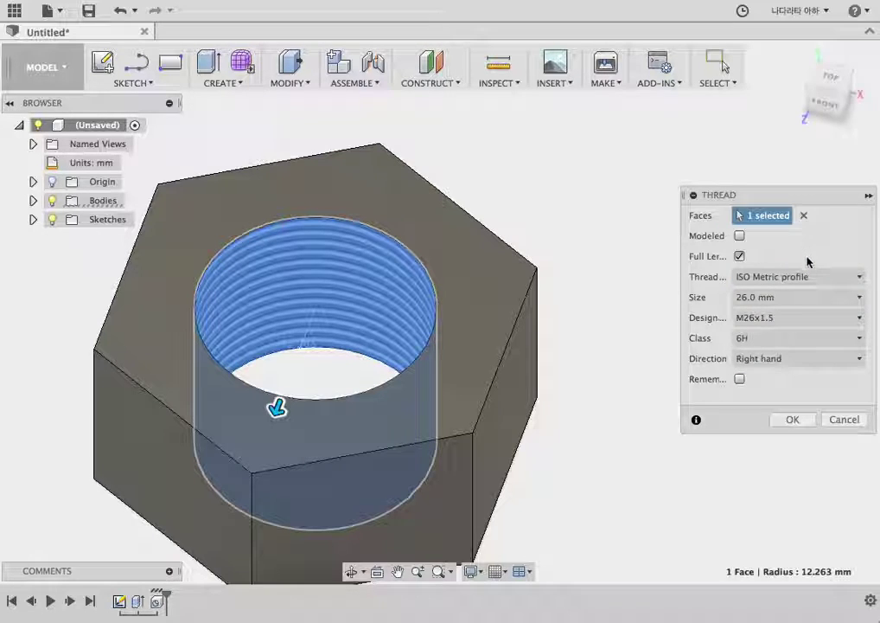
left_click(816, 277)
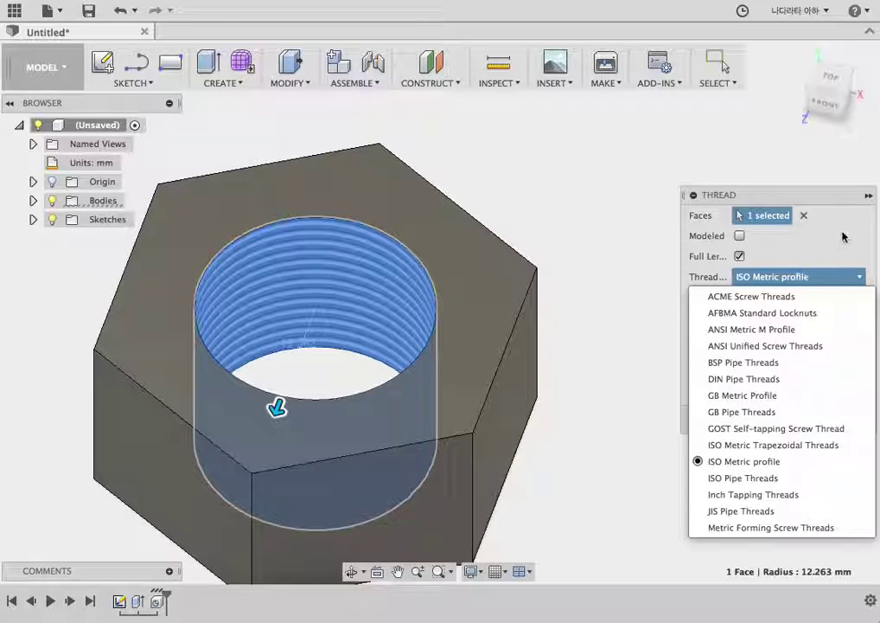
left_click(844, 236)
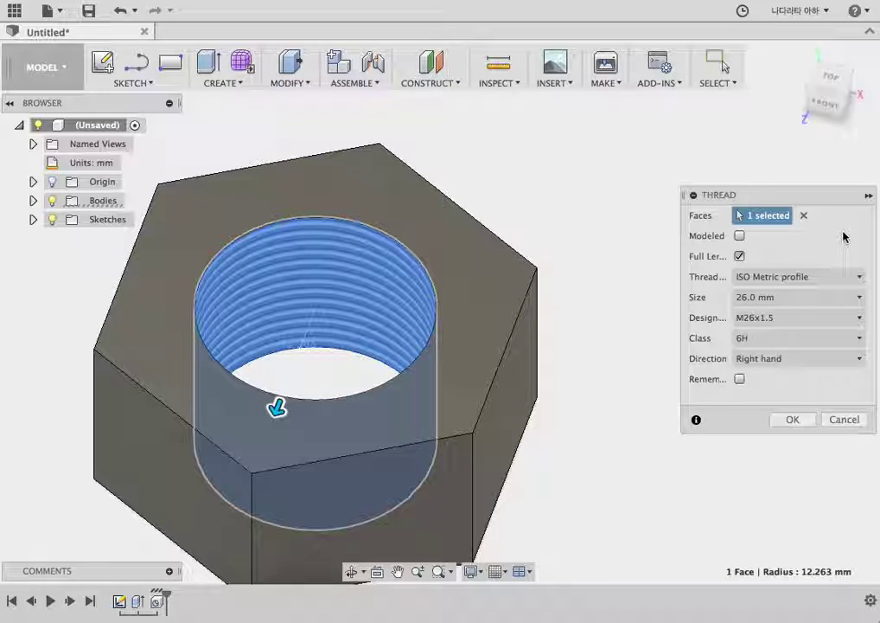
Try 20 mm and 26 mm thread sizes, then settle on 25 mm (M25x2)
left_click(797, 299)
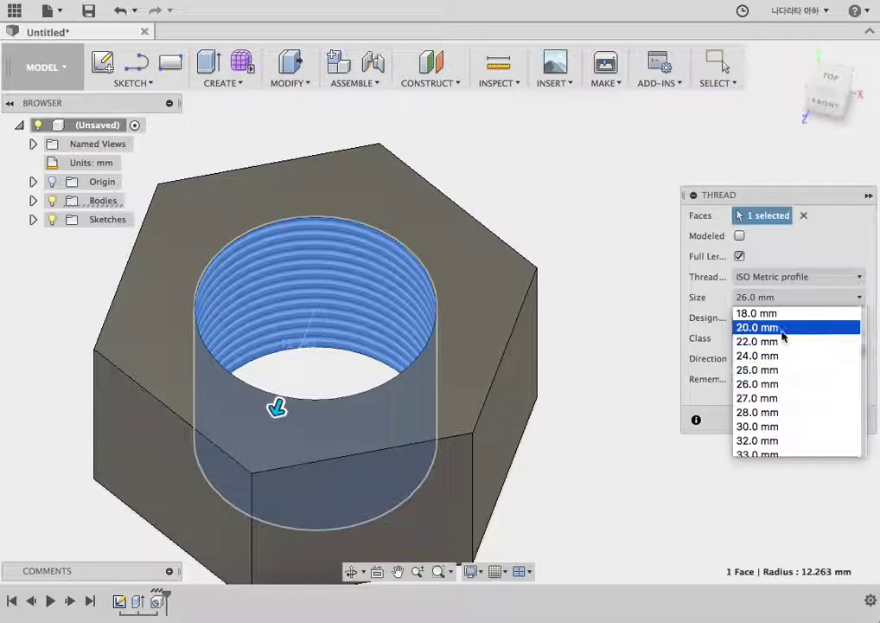
left_click(784, 326)
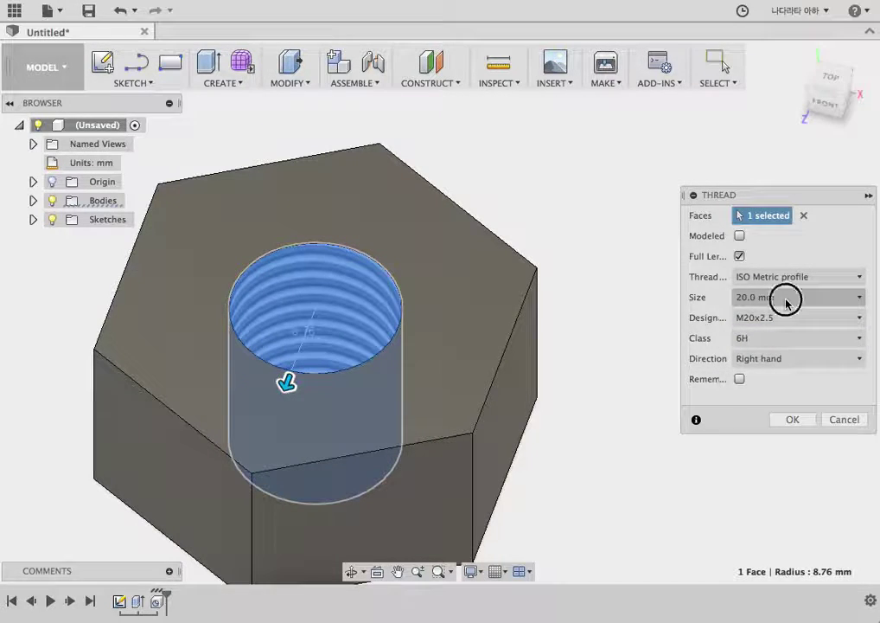
left_click(786, 299)
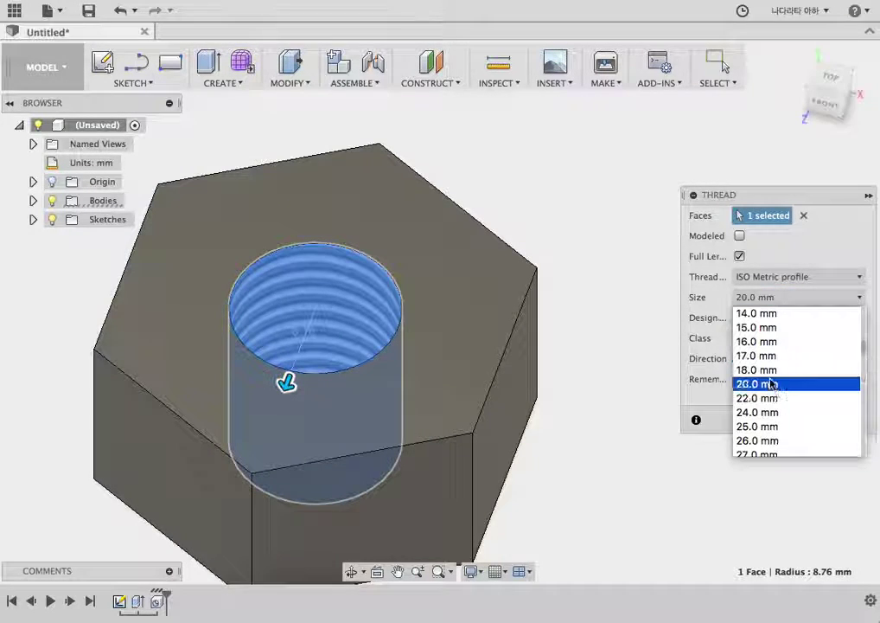
left_click(764, 441)
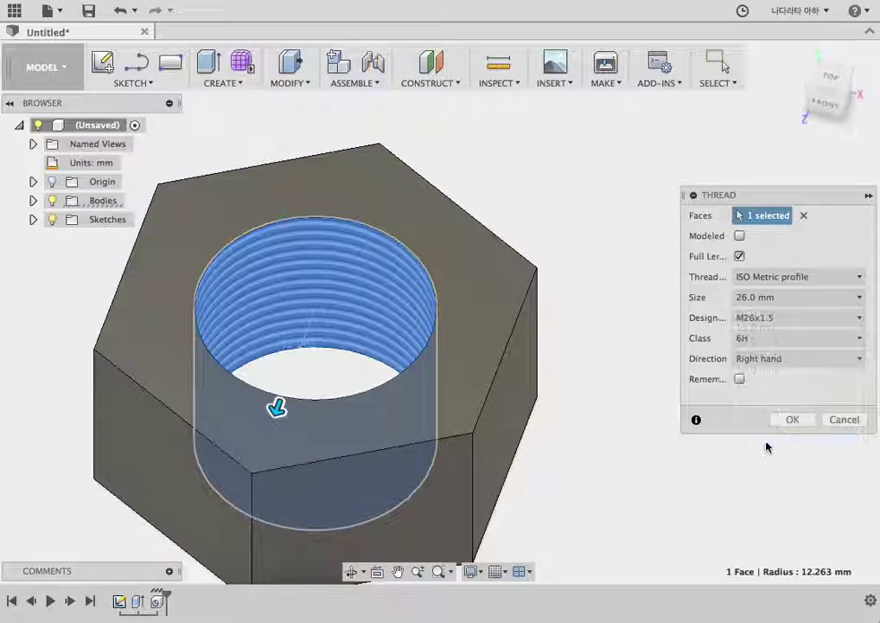
left_click(757, 320)
left_click(778, 300)
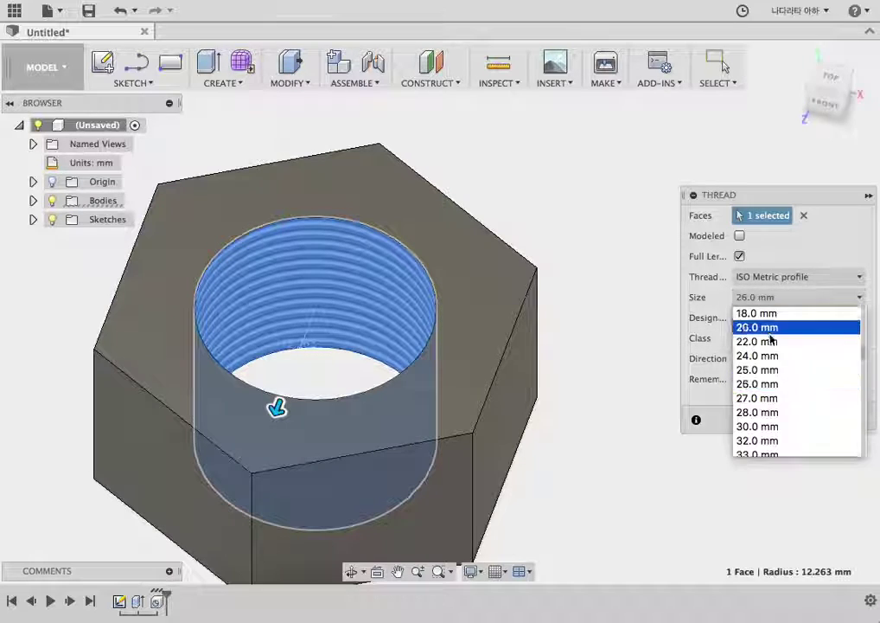
left_click(751, 369)
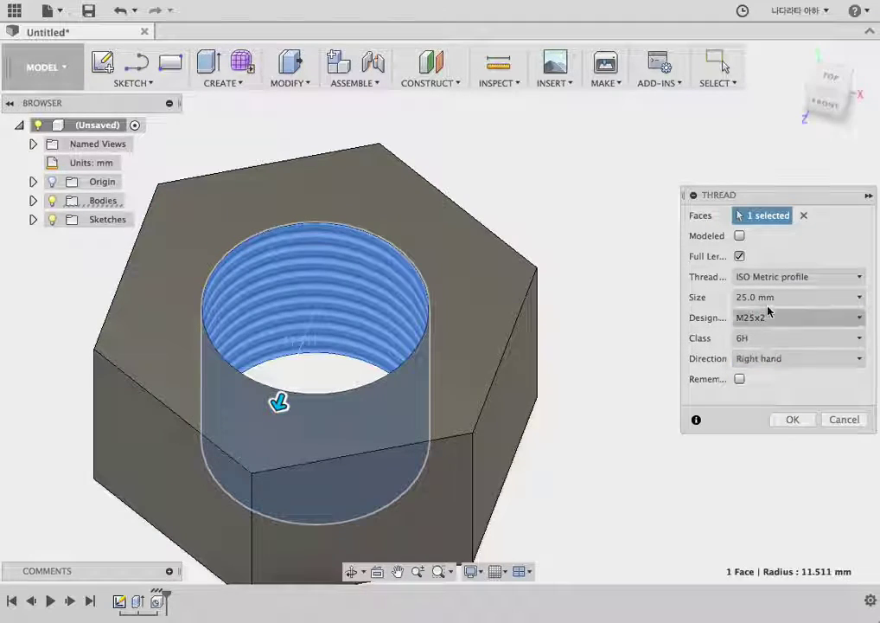
Try the M25x1.5 and M25x1 designations, then return to M25x2
left_click(779, 316)
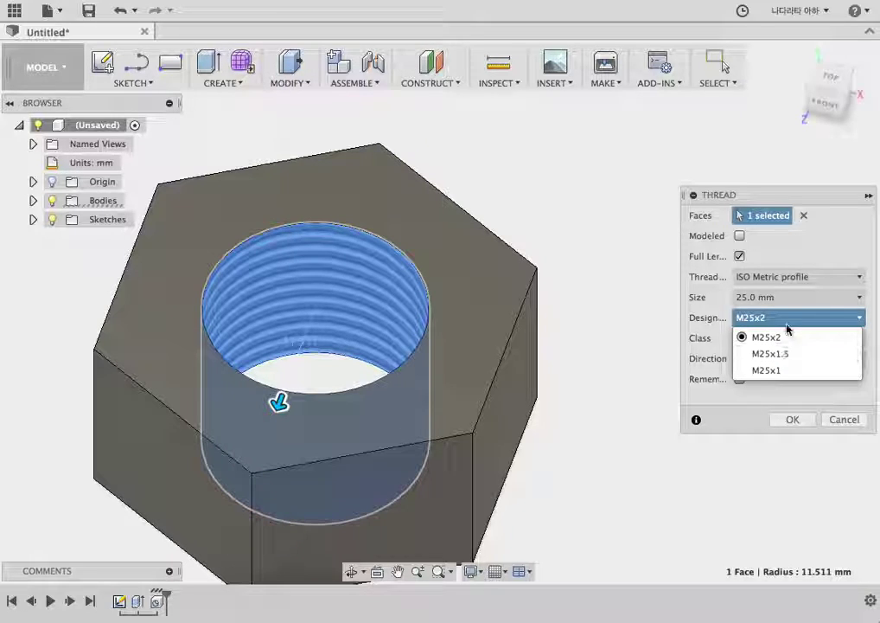
left_click(784, 355)
left_click(780, 317)
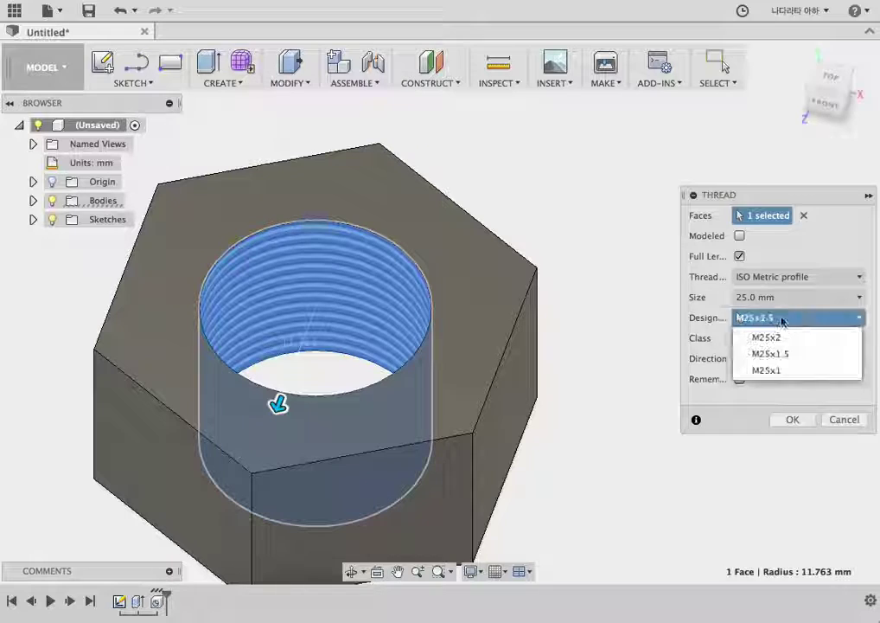
left_click(778, 369)
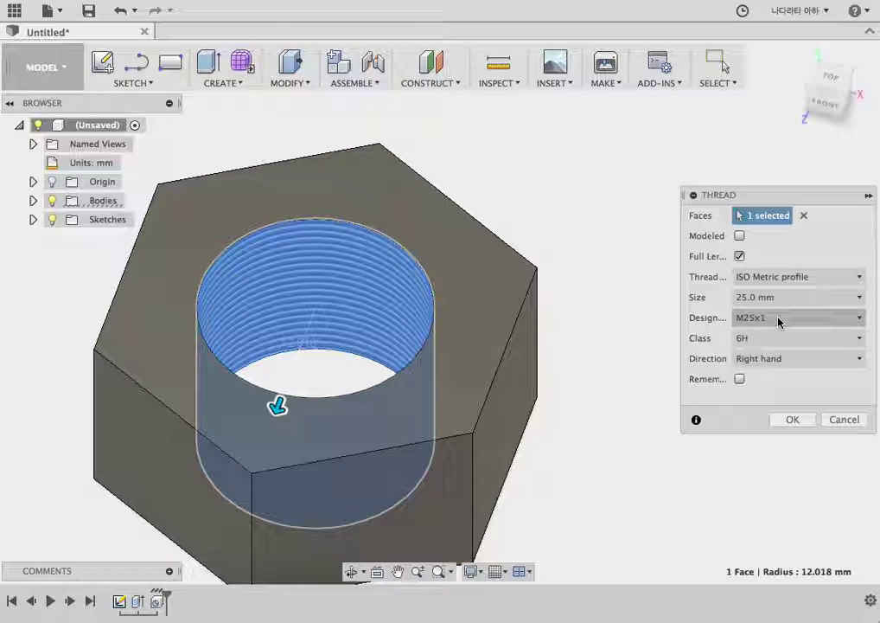
left_click(779, 319)
left_click(780, 338)
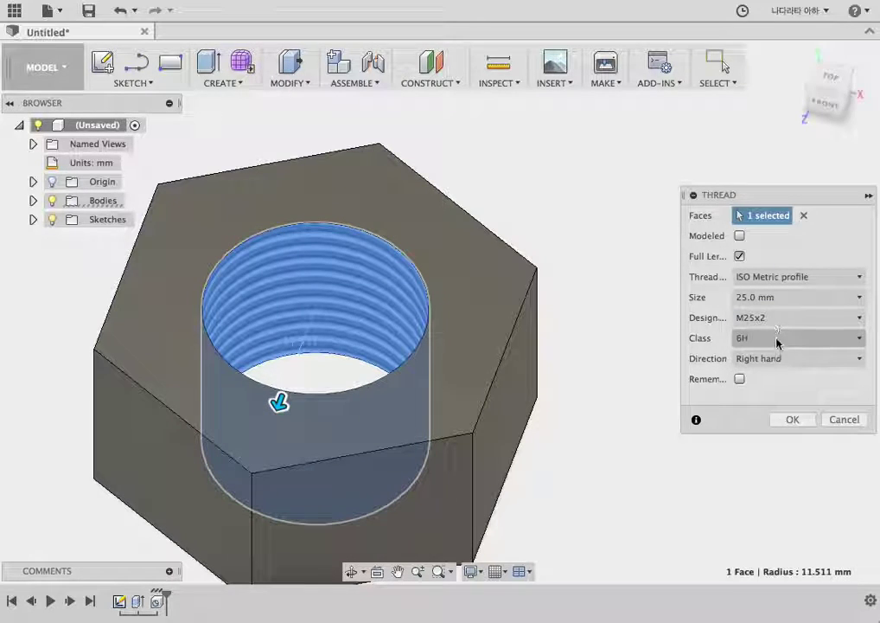
Keep class 6H, preview a left-hand thread, set right hand, and create the thread
left_click(777, 340)
left_click(796, 397)
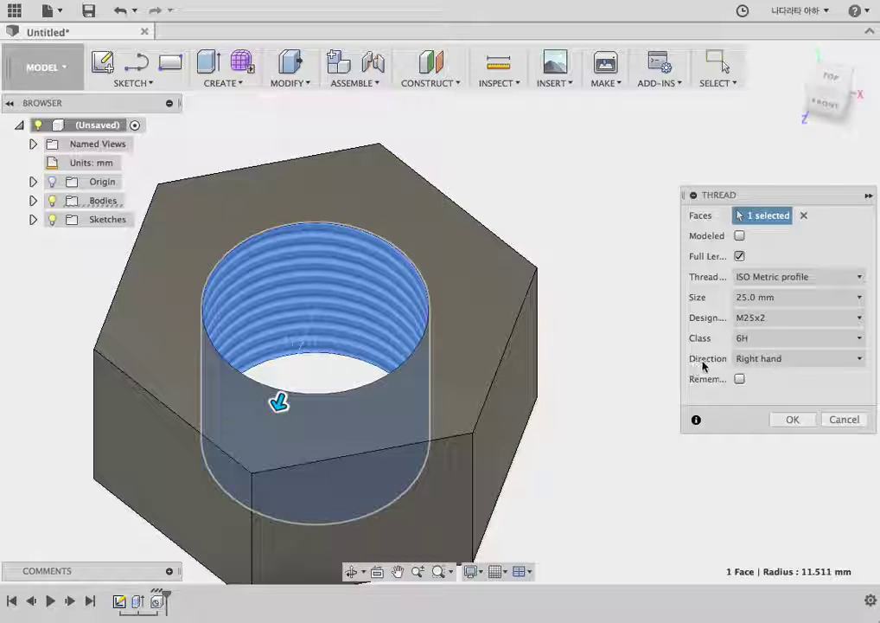
left_click(778, 360)
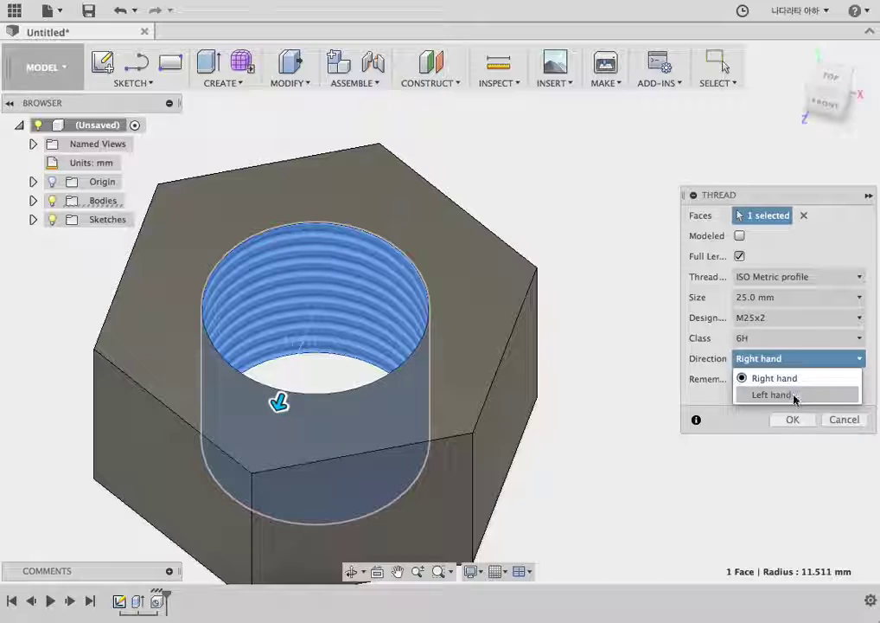
left_click(765, 394)
left_click(796, 358)
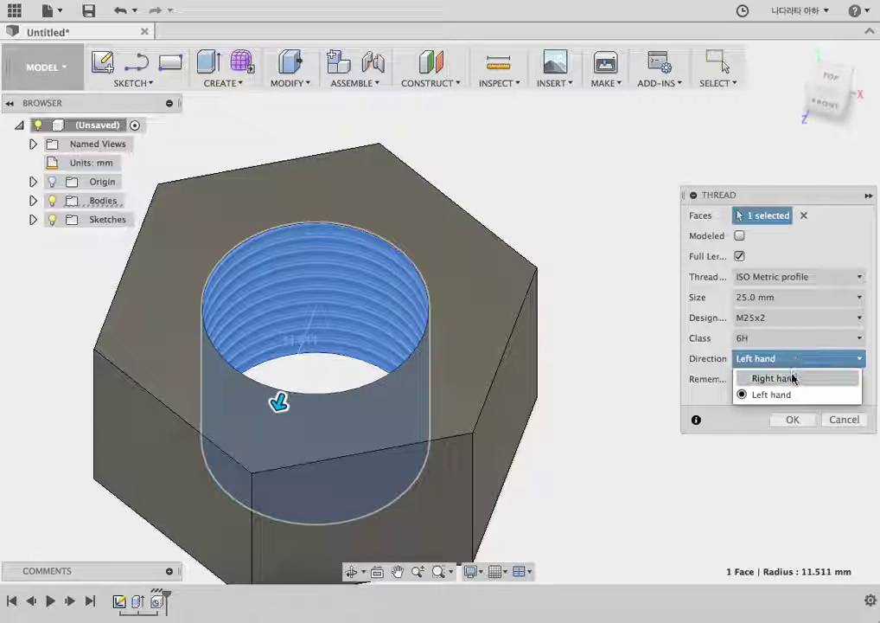
left_click(791, 377)
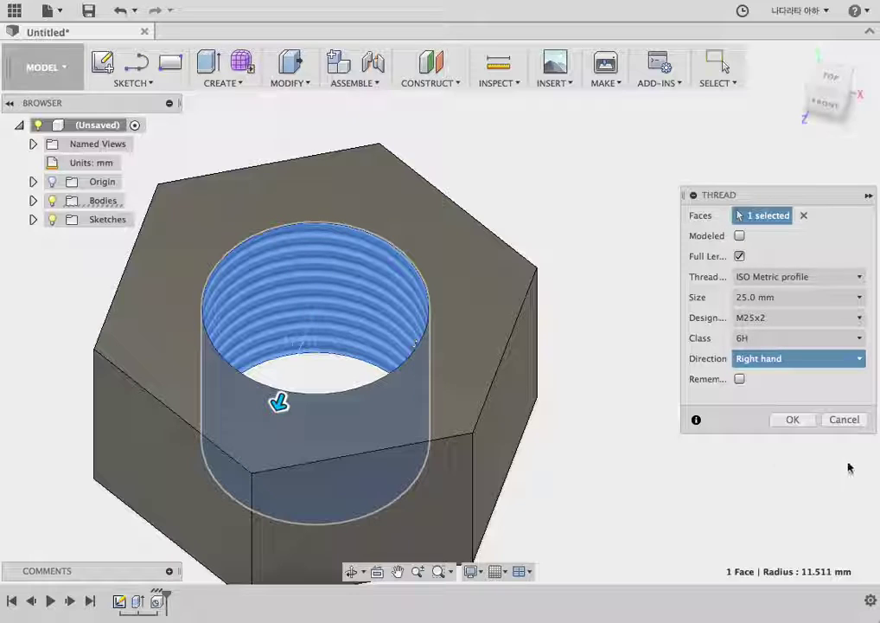
left_click(793, 420)
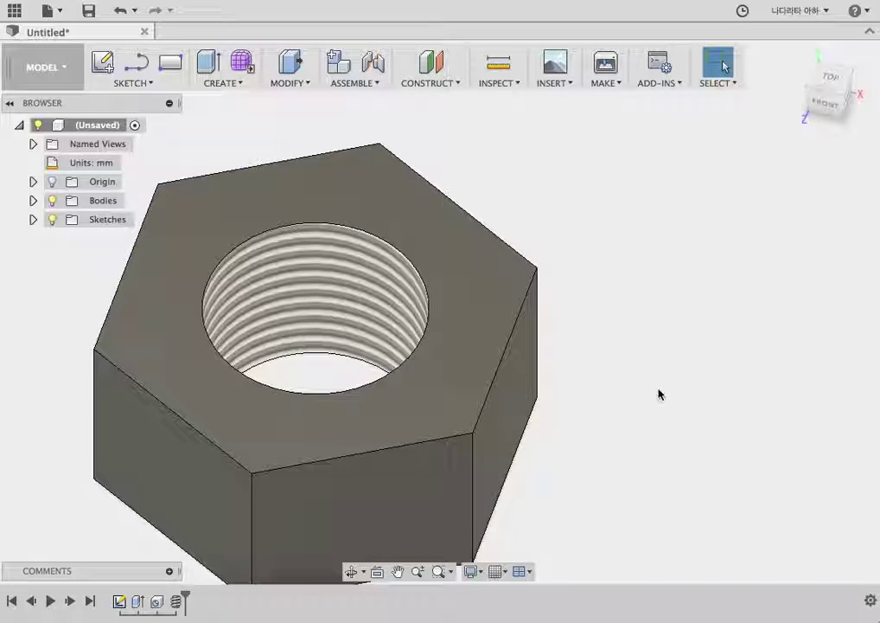
mouse_move(656, 388)
middle_mouse_down("shift")
mouse_move(674, 329)
mouse_move(627, 356)
mouse_move(629, 409)
mouse_move(670, 348)
mouse_move(676, 352)
mouse_move(661, 358)
middle_mouse_up("shift")
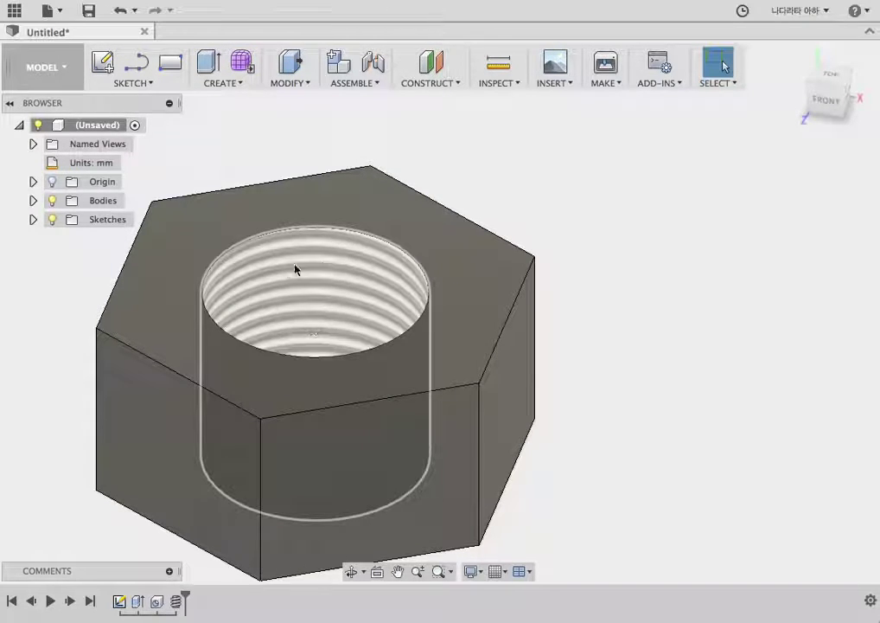
scroll(664, 304, "down", 3)
scroll(517, 308, "up", 1)
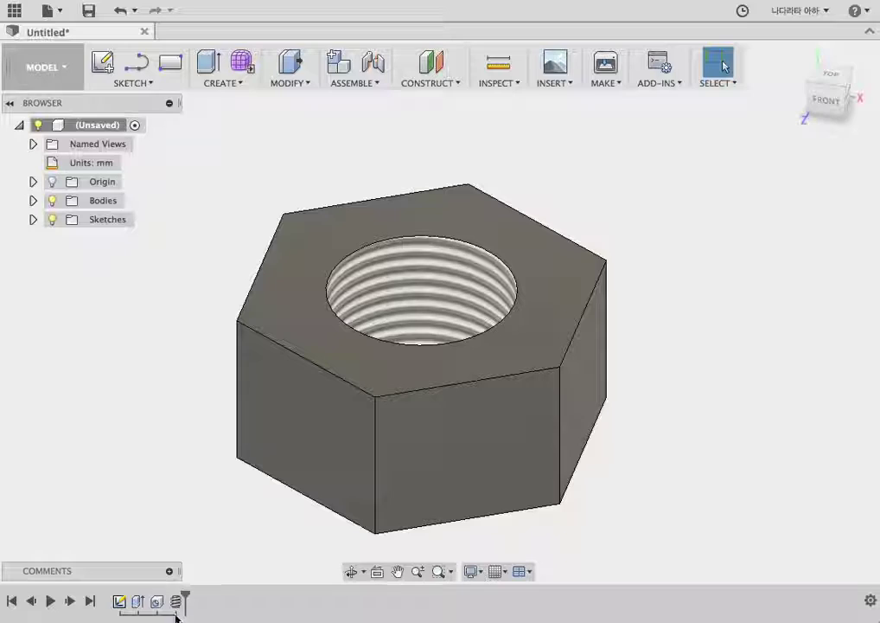
Edit Thread1 from the timeline to make the M25x2 thread modeled, then orbit to view it
right_click(177, 603)
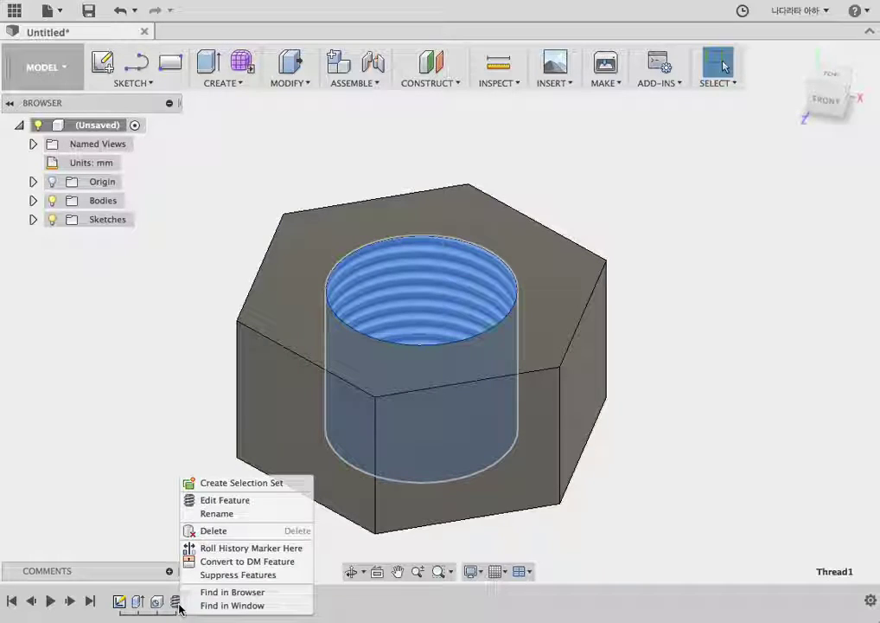
left_click(224, 501)
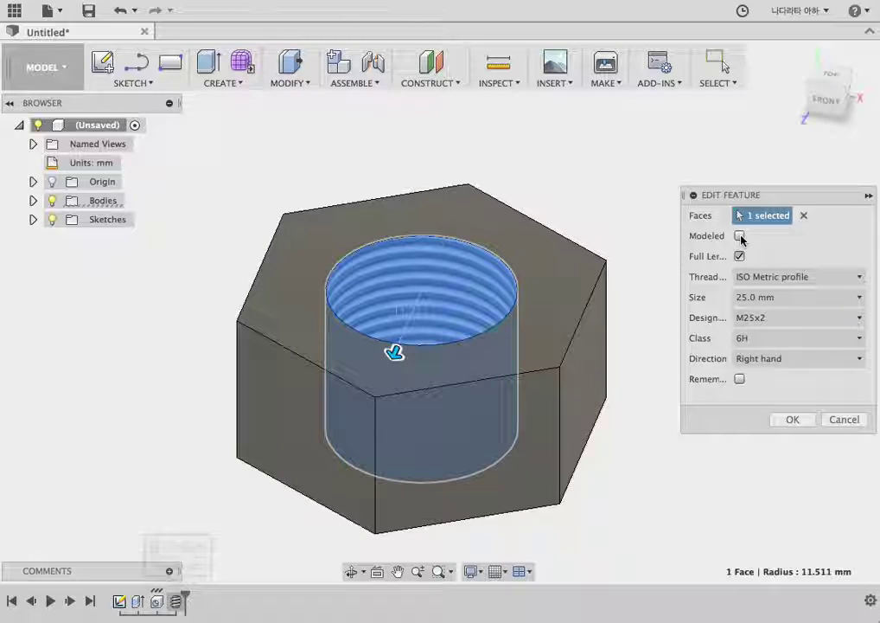
left_click(740, 237)
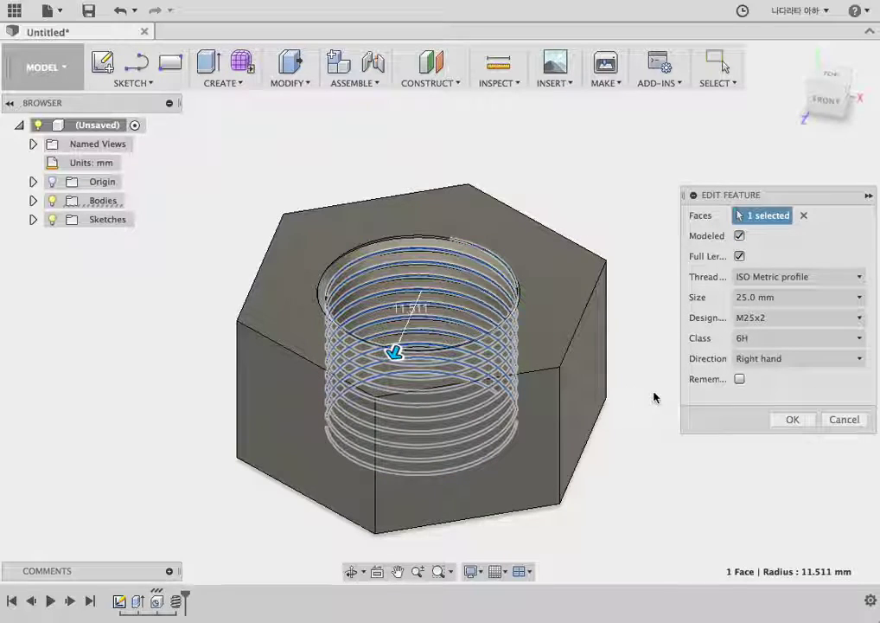
left_click(808, 421)
mouse_move(698, 453)
middle_mouse_down("shift")
mouse_move(696, 477)
mouse_move(741, 401)
mouse_move(775, 443)
mouse_move(688, 496)
mouse_move(700, 360)
mouse_move(767, 408)
mouse_move(671, 472)
mouse_move(701, 439)
mouse_move(693, 444)
middle_mouse_up("shift")
scroll(258, 385, "down", 3)
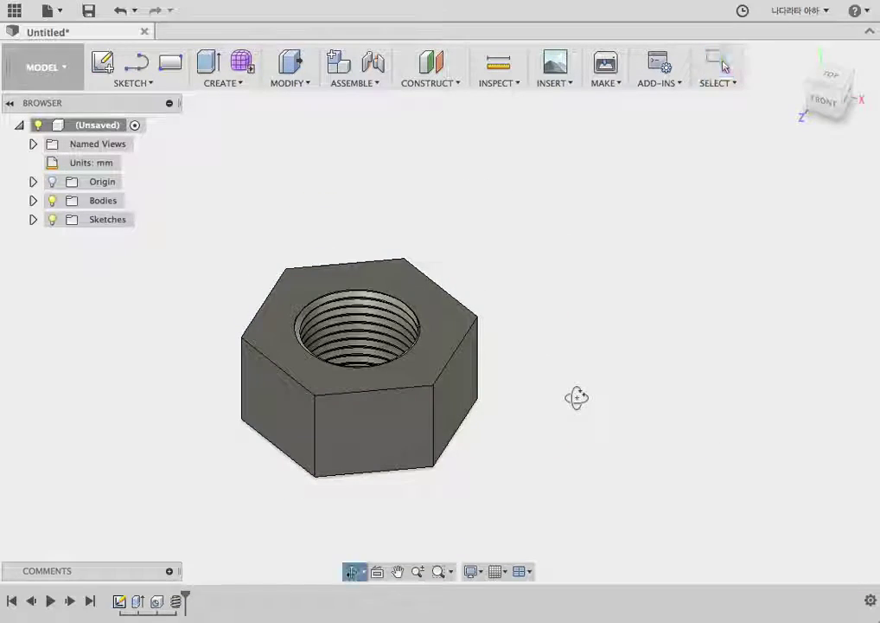
middle_click_drag(576, 397, 613, 418, "shift")
left_click(239, 87)
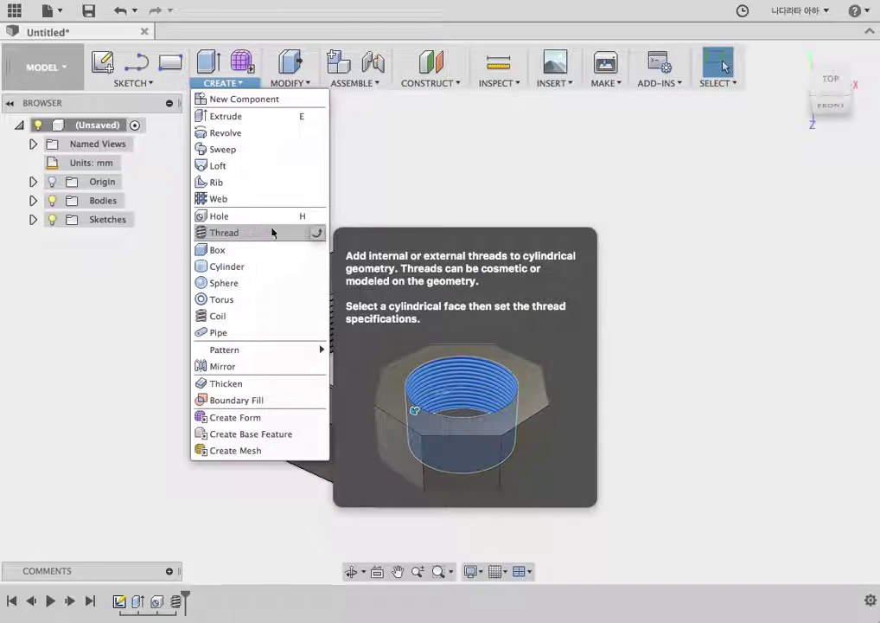
left_click(416, 194)
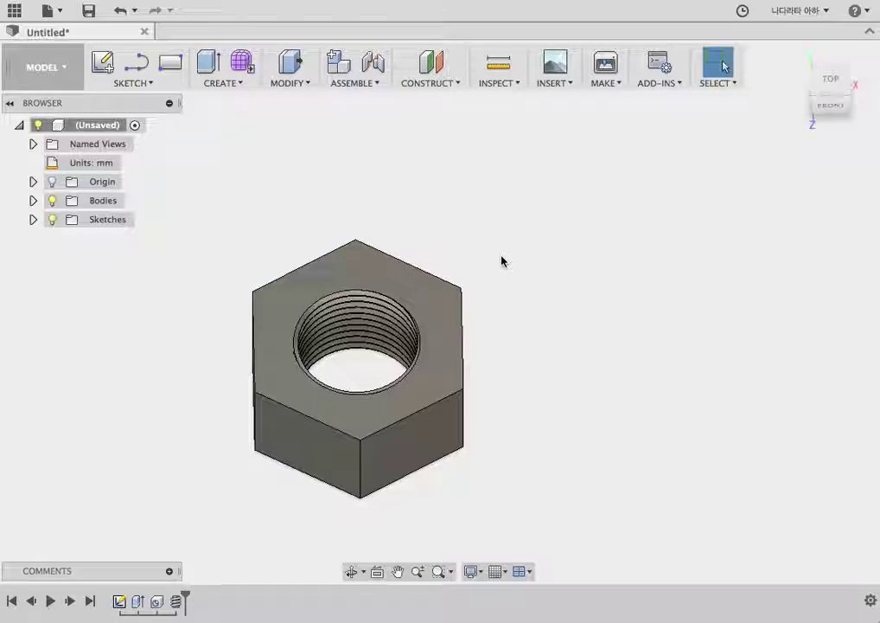
scroll(536, 263, "down", 3)
scroll(406, 354, "up", 1)
scroll(422, 356, "up", 2)
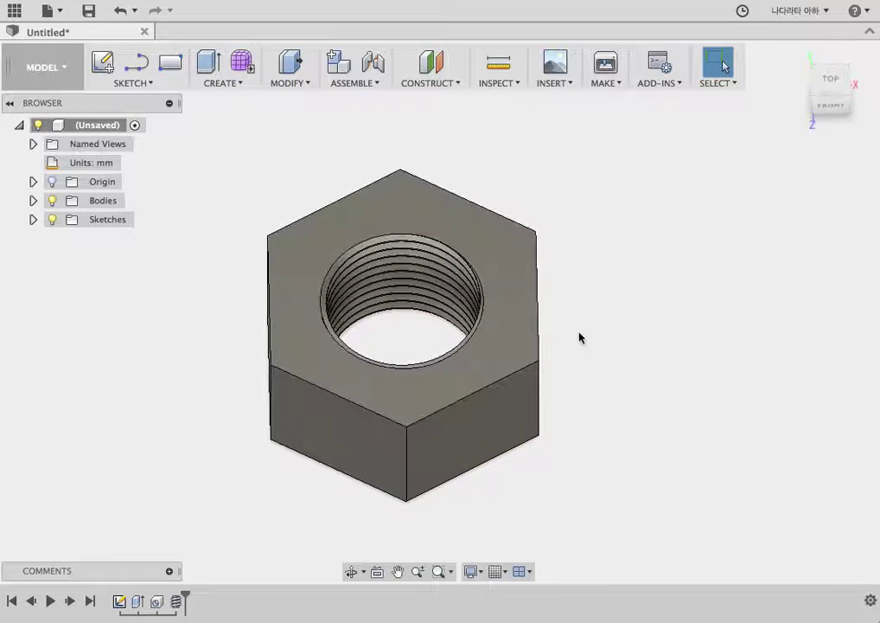
middle_click_drag(577, 336, 603, 306, "shift")
key("Escape")
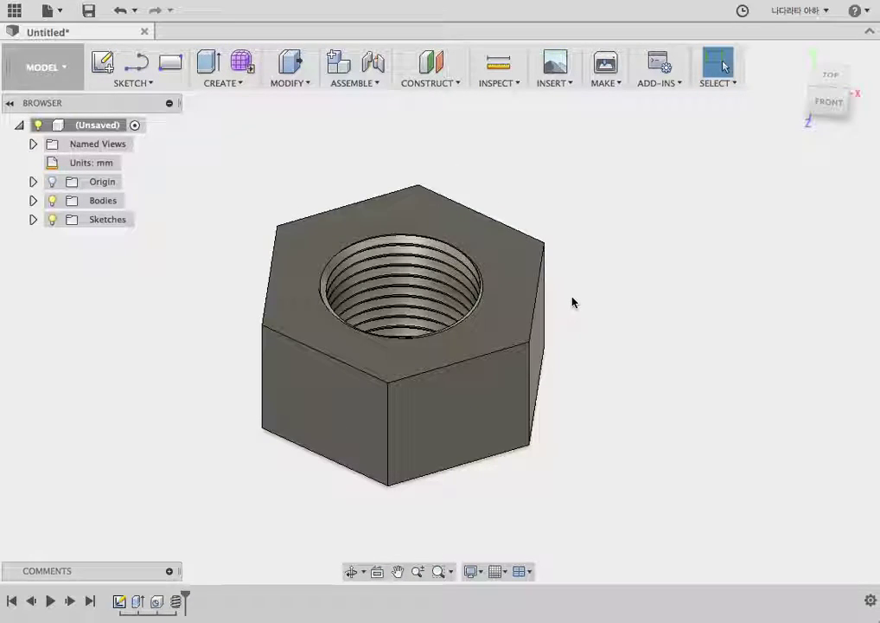
middle_click_drag(582, 227, 590, 202, "shift")
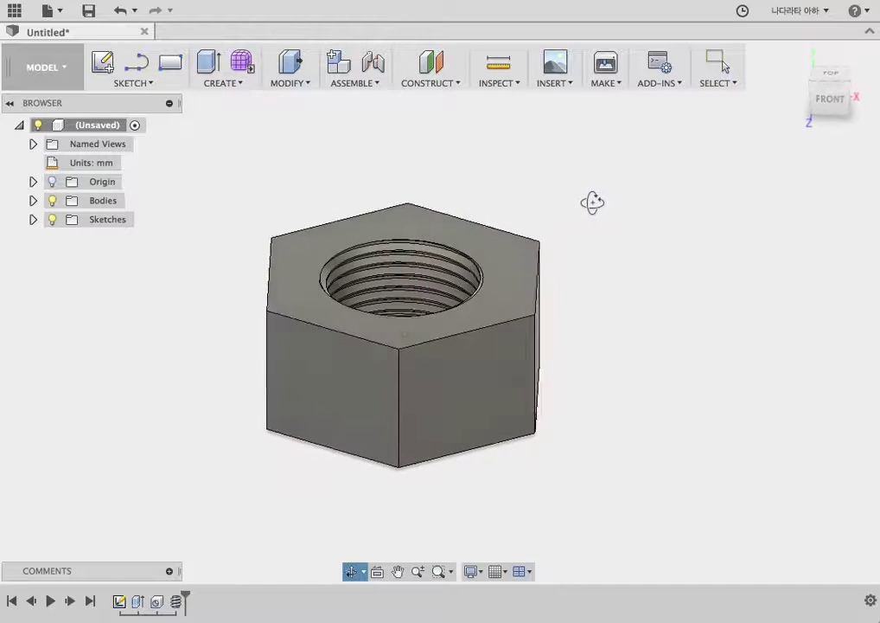
key("Escape")
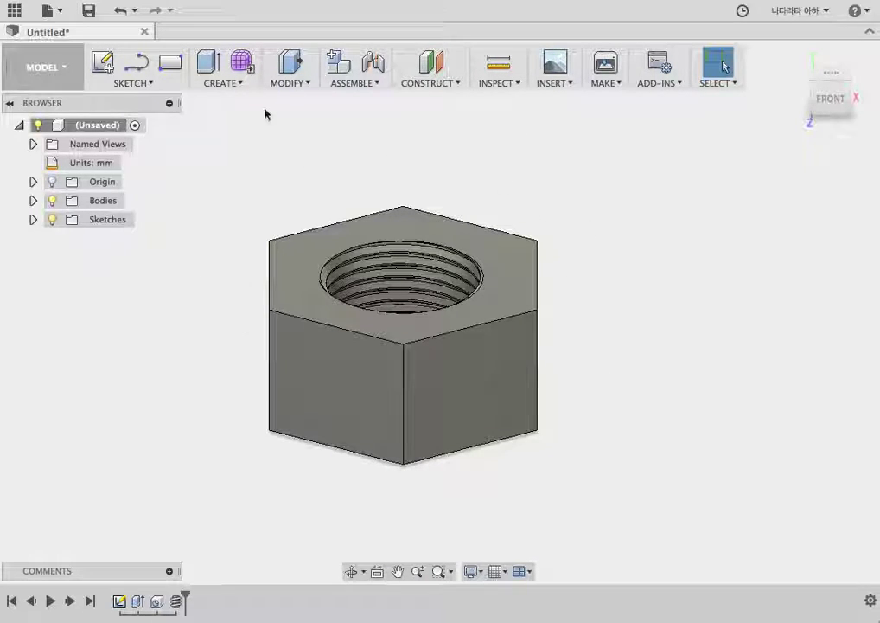
left_click(279, 82)
left_click(226, 84)
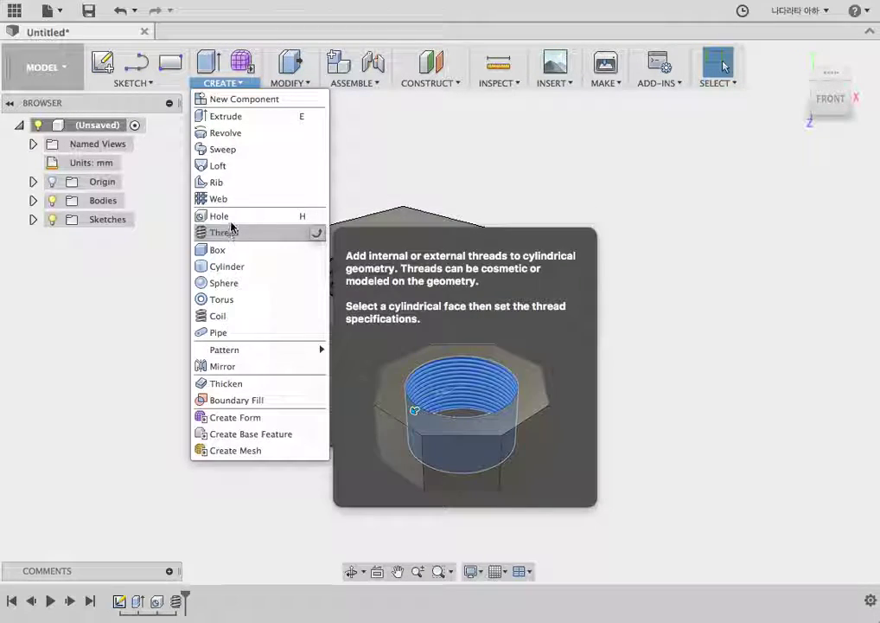
left_click(439, 162)
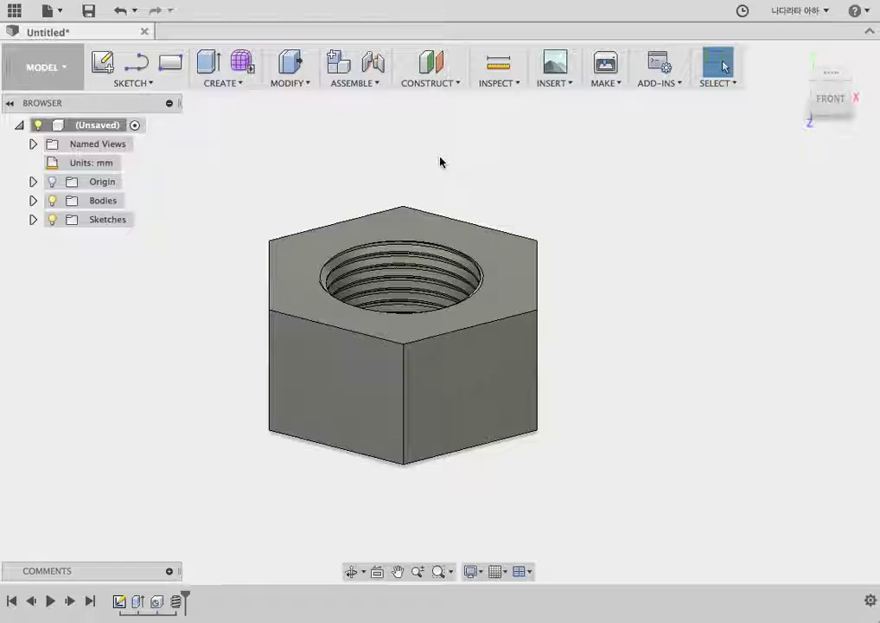
middle_click_drag(573, 203, 556, 217, "shift")
middle_click_drag(511, 326, 394, 275, "shift")
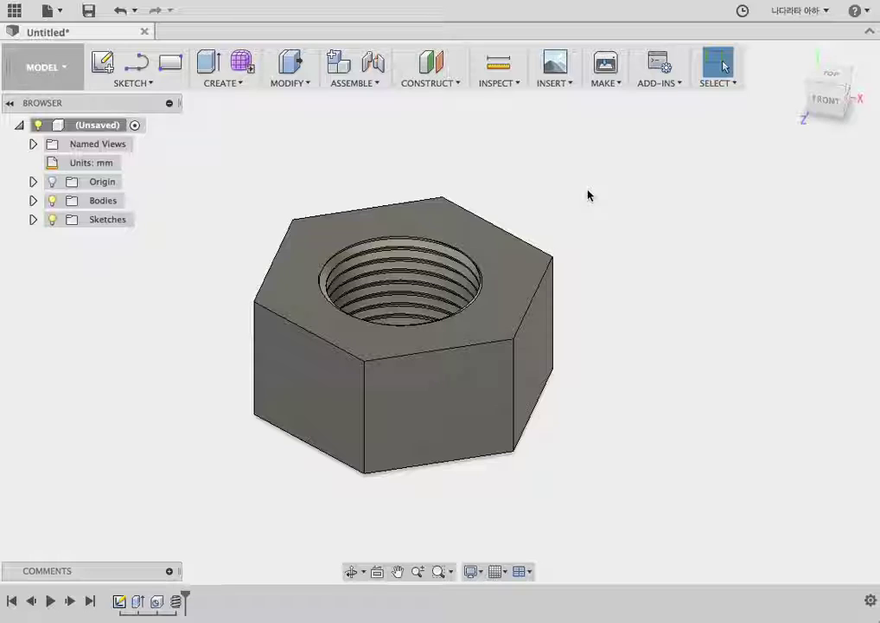
Open the Insert menu, then the Create features list over the threaded nut
left_click(551, 87)
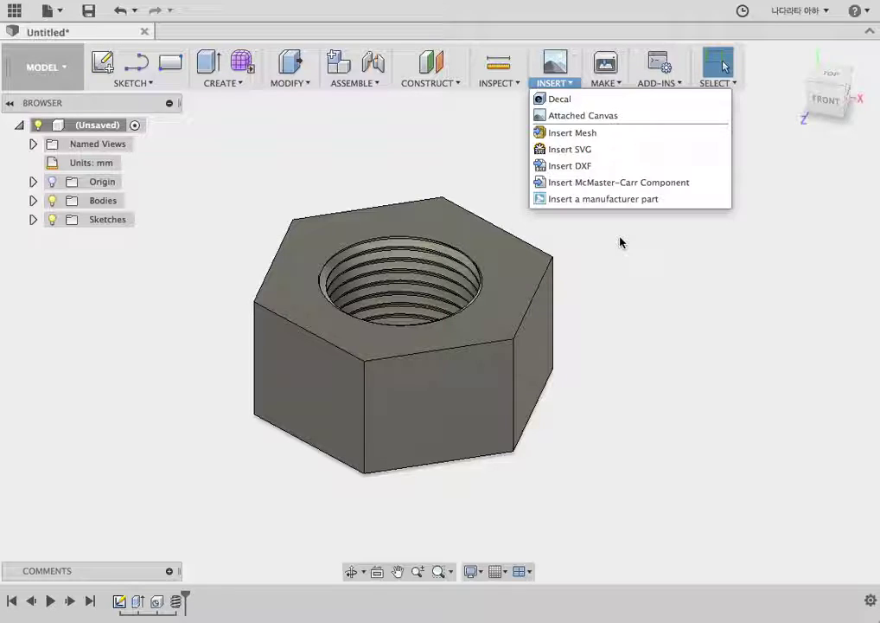
left_click(249, 84)
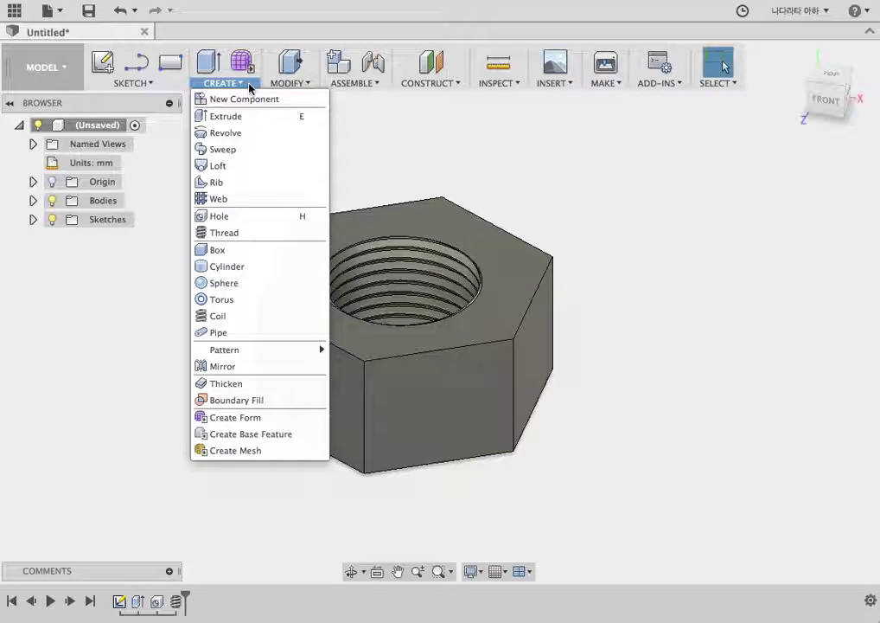